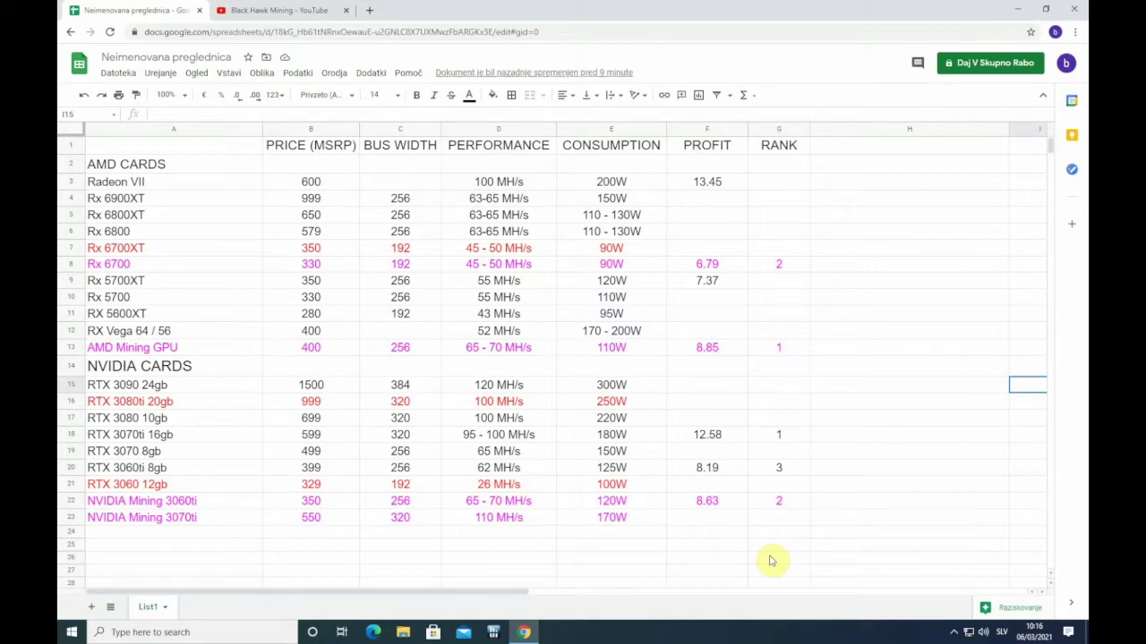
View the Black Hawk Mining YouTube channel page and return to the graphics card spreadsheet.
click(288, 12)
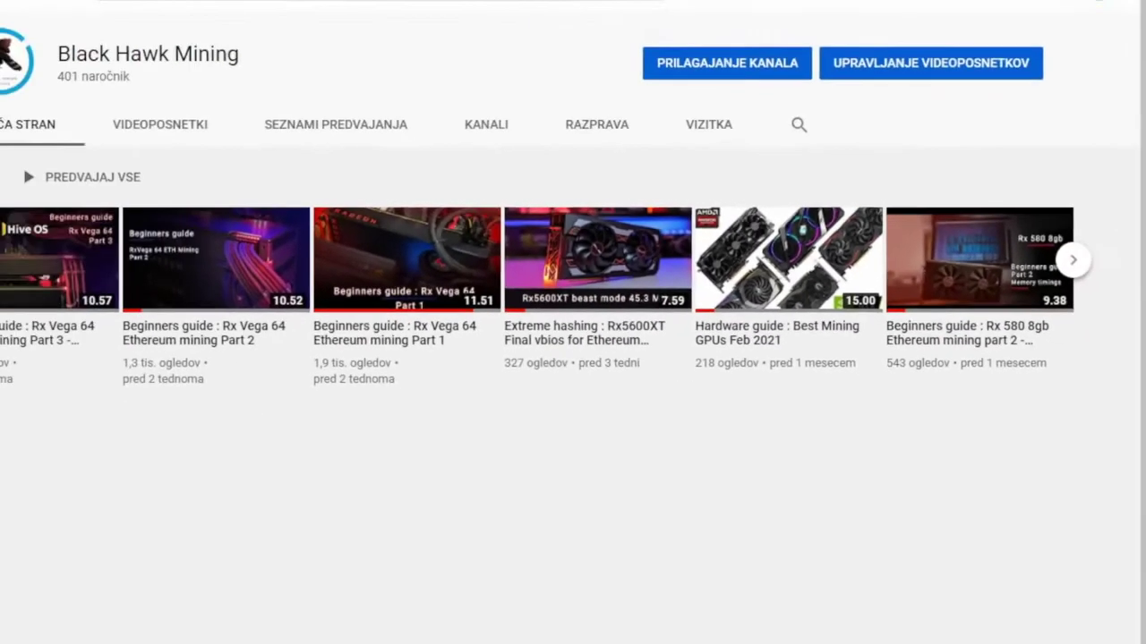
click(141, 10)
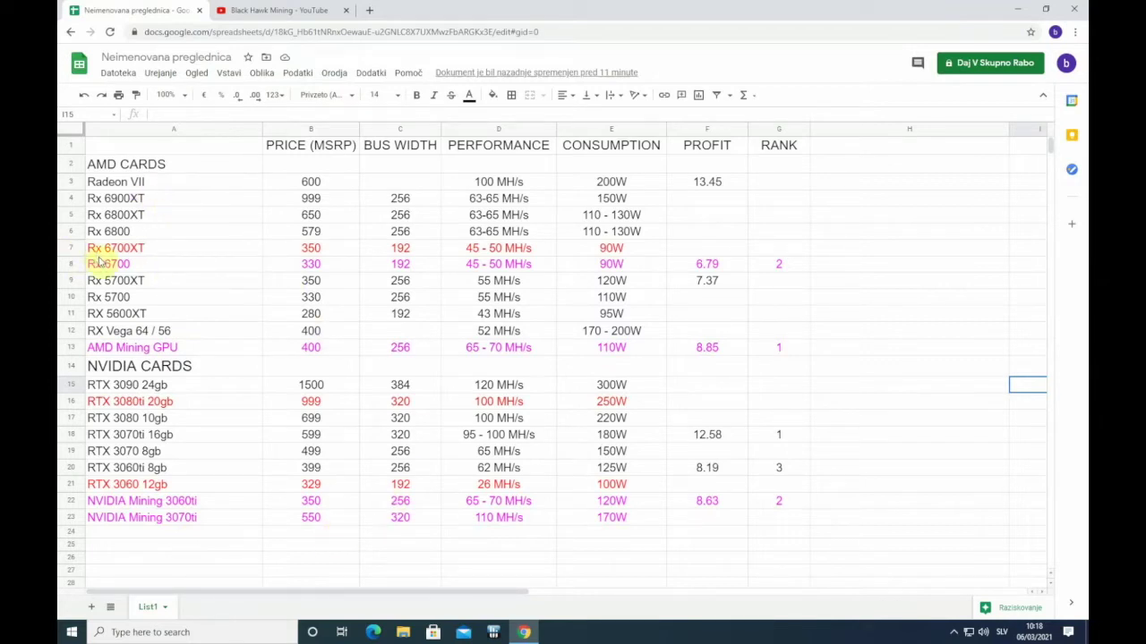
Set the MSRP price of the Rx 6700XT to 479.
click(357, 253)
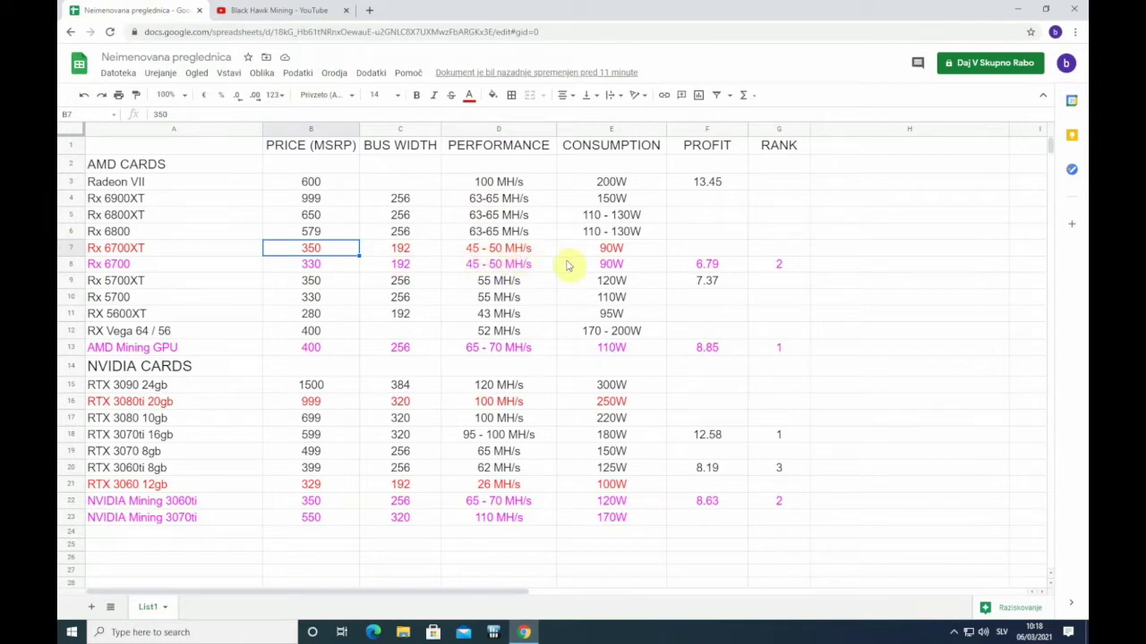
click(473, 252)
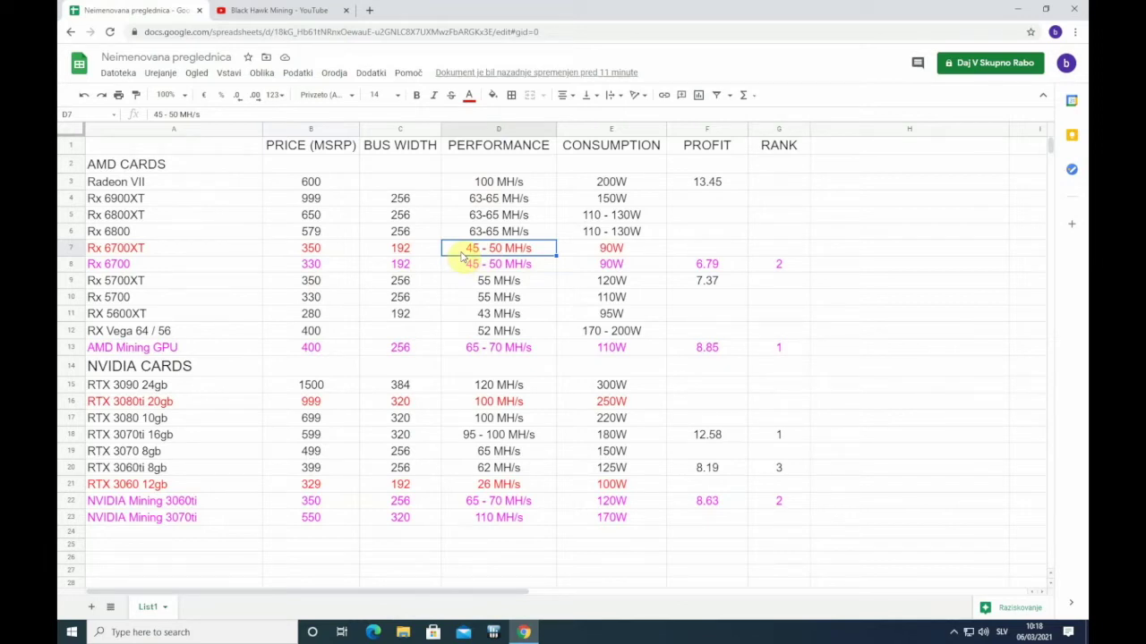
click(801, 248)
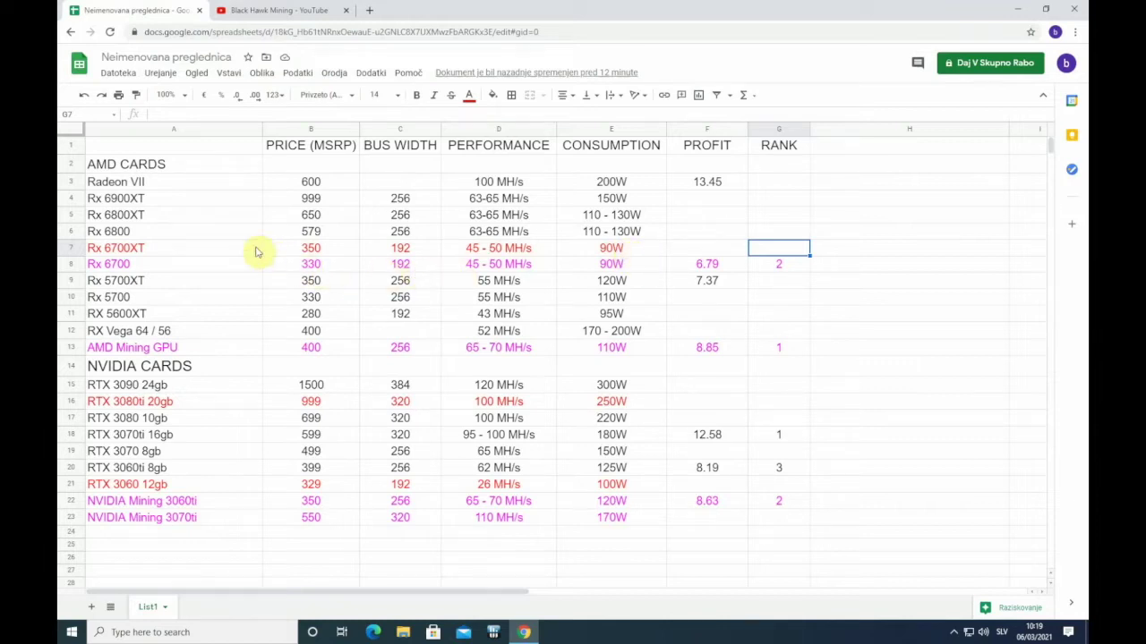
click(288, 248)
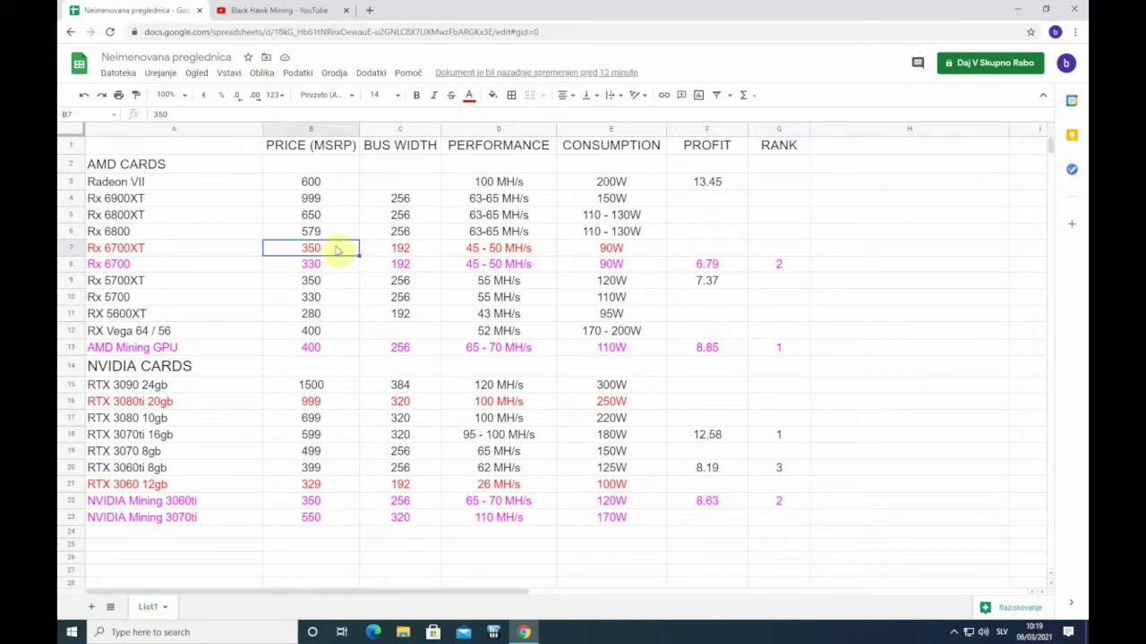
key(Delete)
text(4)
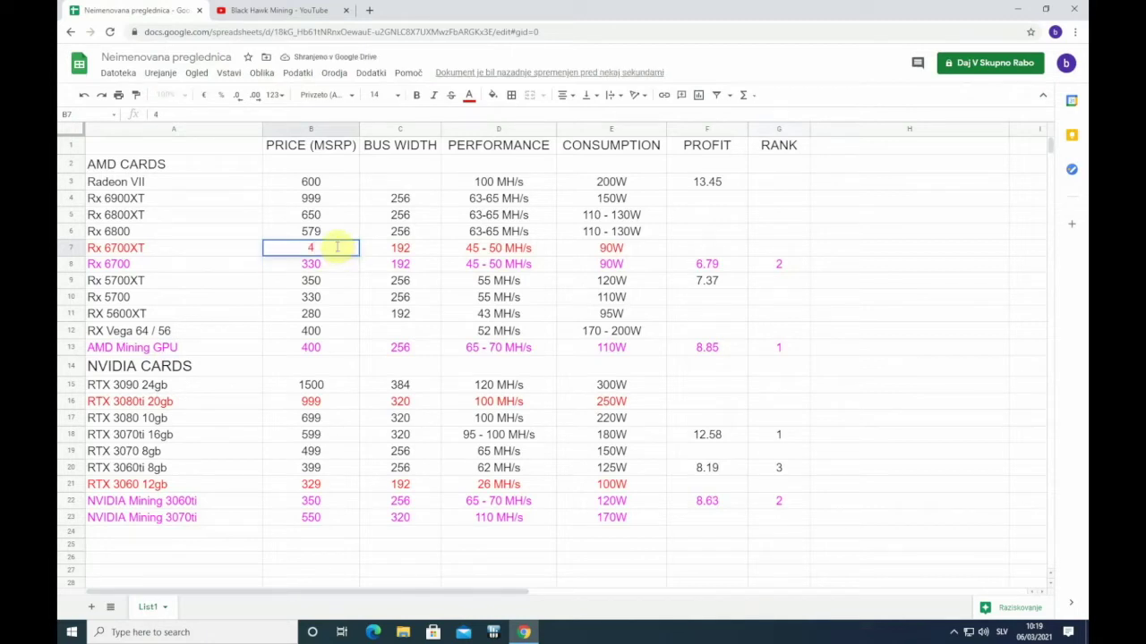
text(790)
key(BackSpace)
click(348, 276)
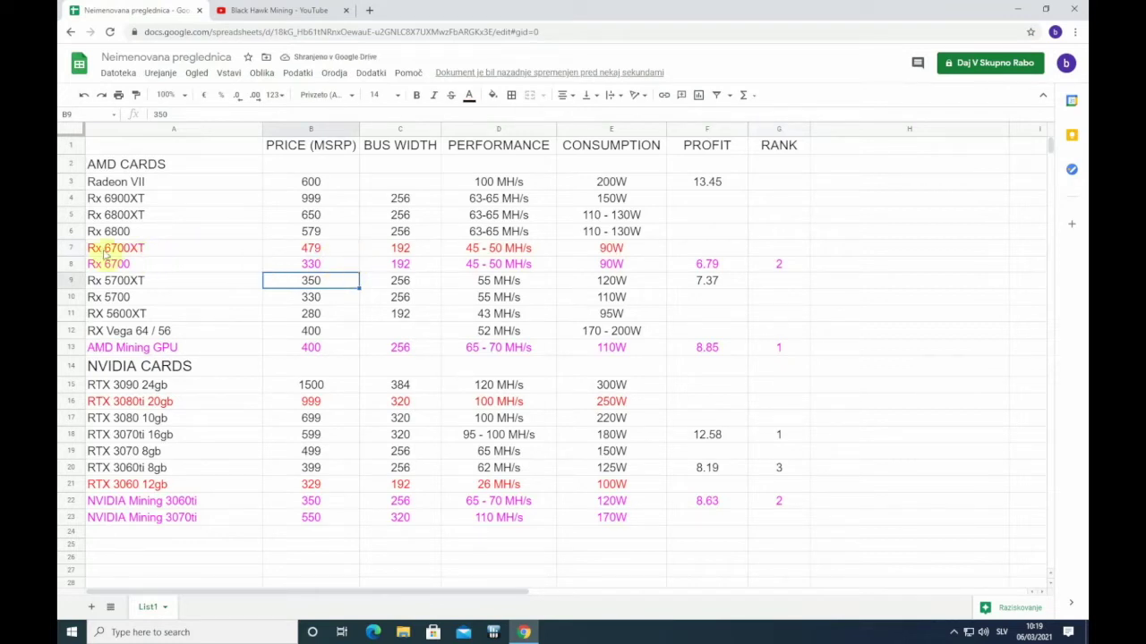
Compare the Rx 6700XT row with the Rx 5700XT, Rx 5700, RX 5600XT and AMD Mining GPU entries.
drag(103, 252, 775, 250)
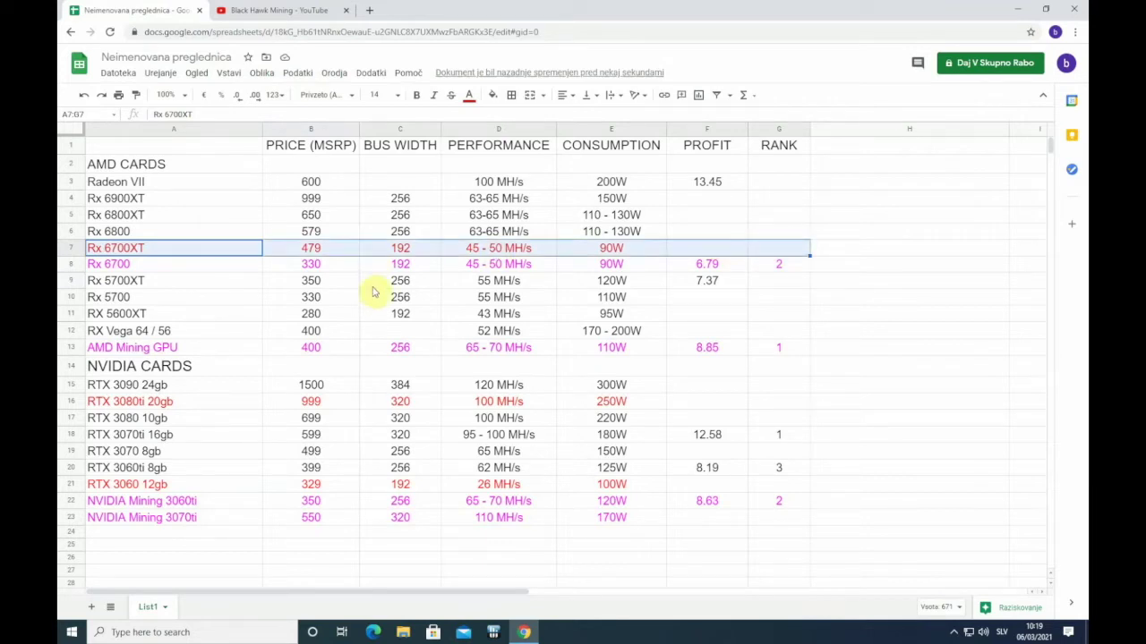
click(316, 250)
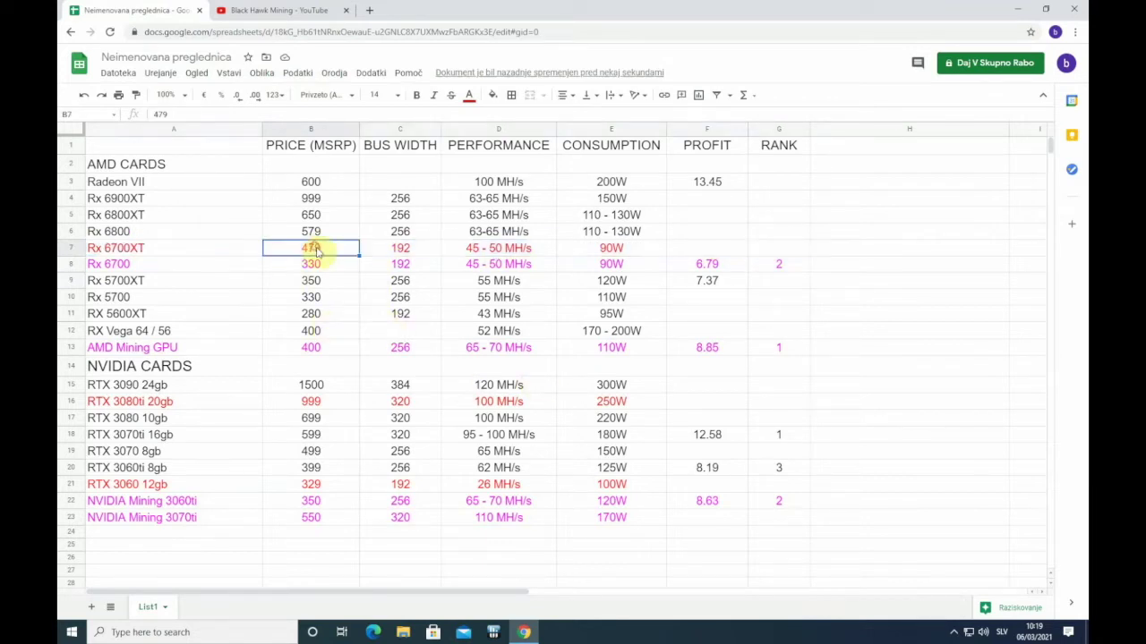
click(129, 313)
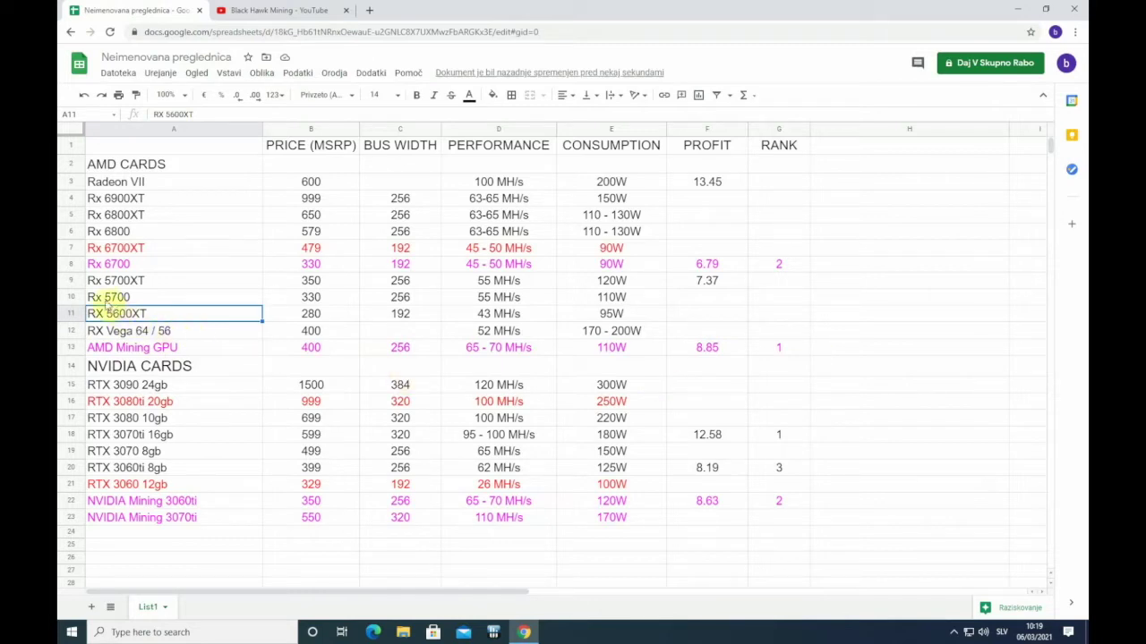
drag(95, 284, 807, 315)
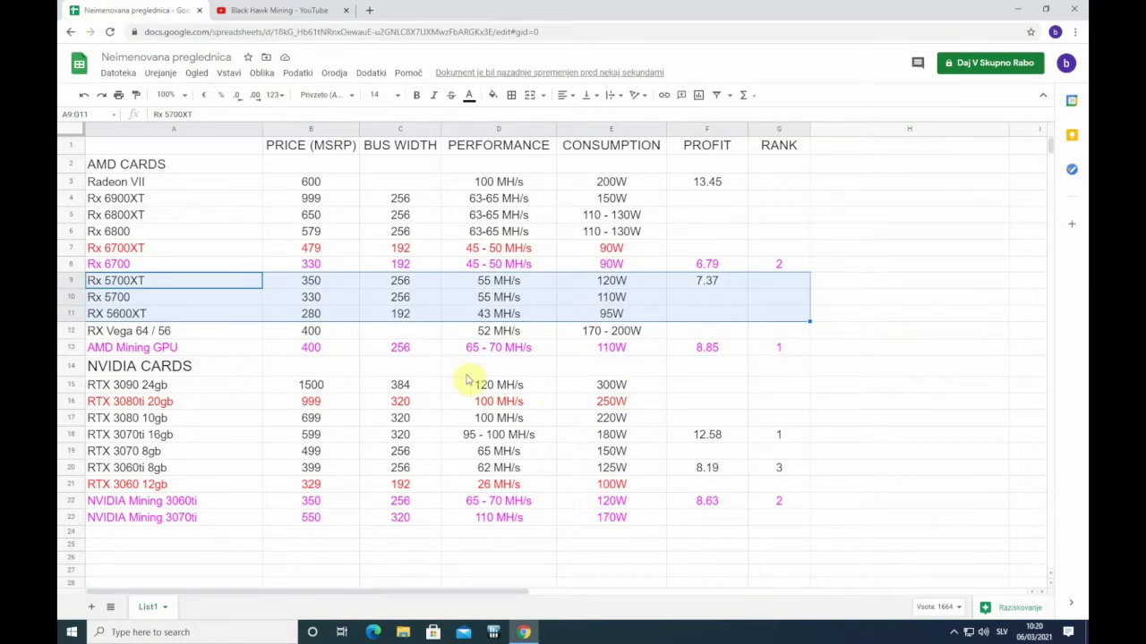
click(202, 352)
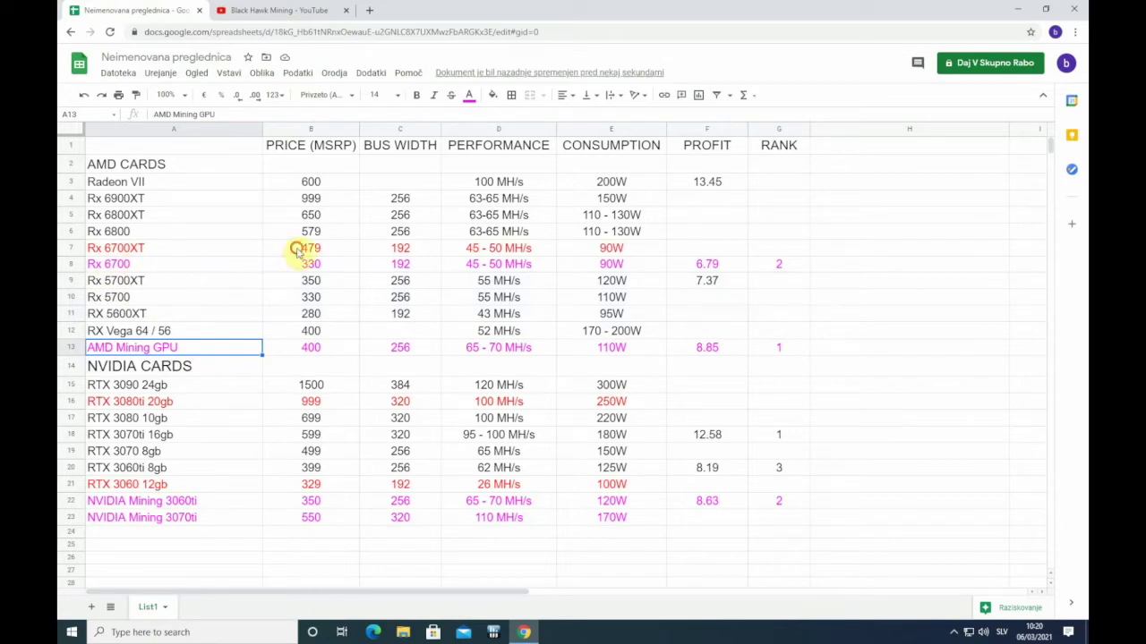
click(298, 248)
Set the MSRP price of the Rx 6700 to 429 and review its row.
click(148, 270)
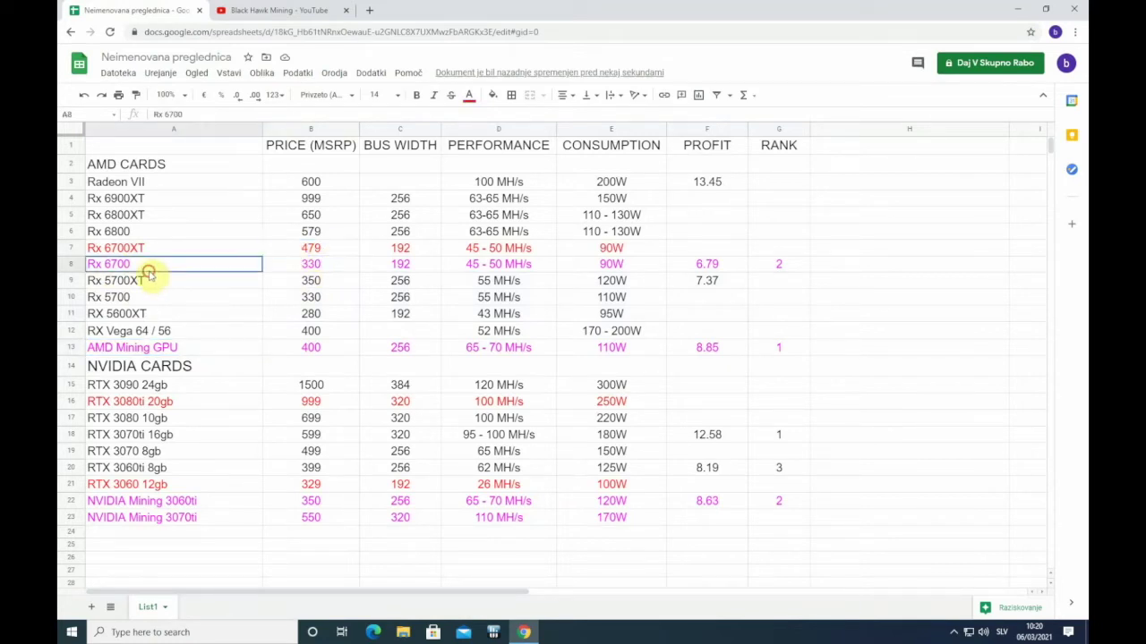
click(324, 268)
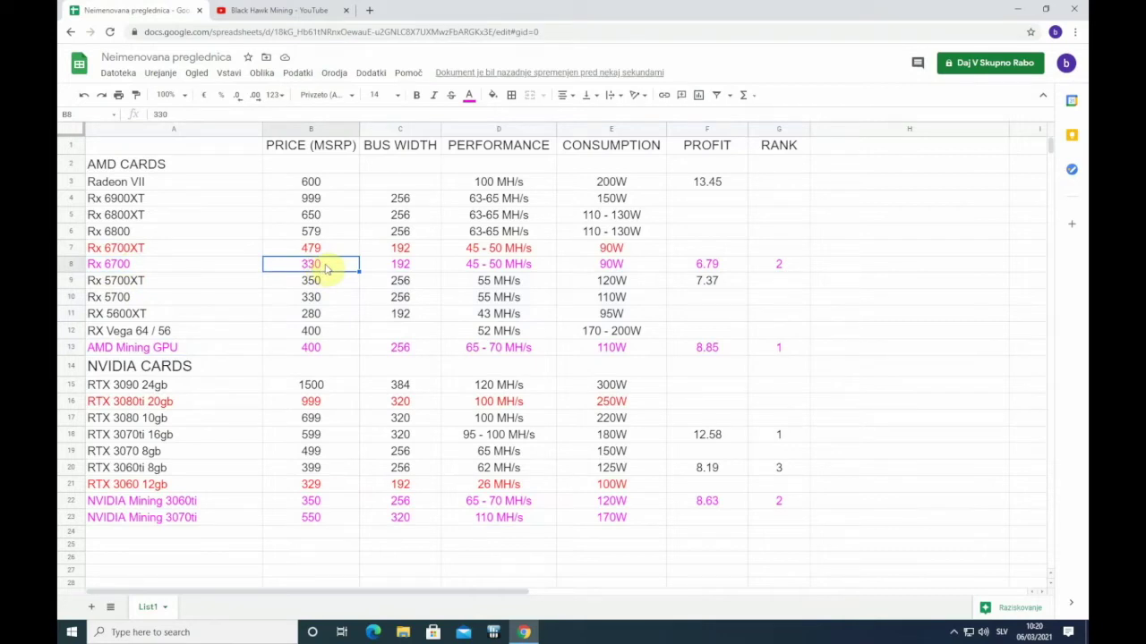
key(Delete)
text(429)
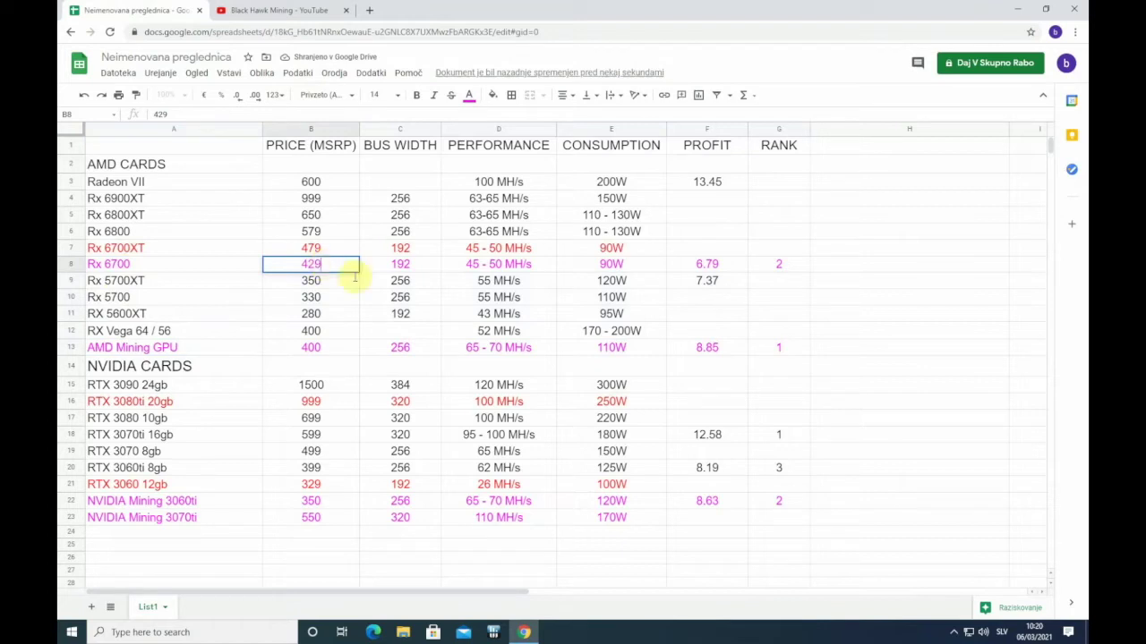
click(387, 313)
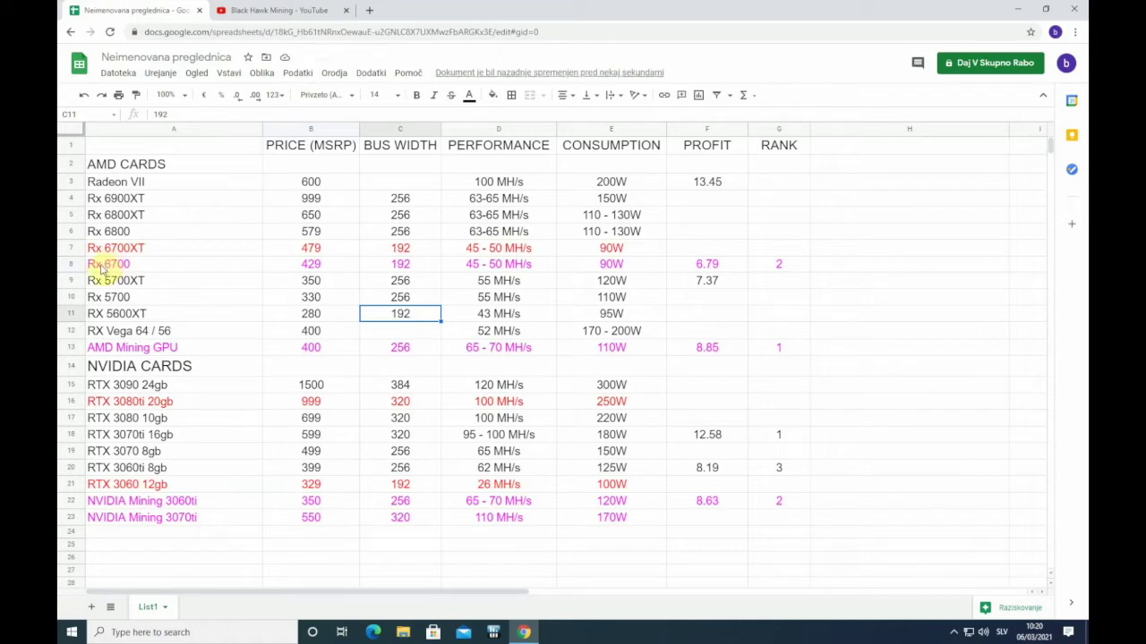
drag(94, 266, 803, 262)
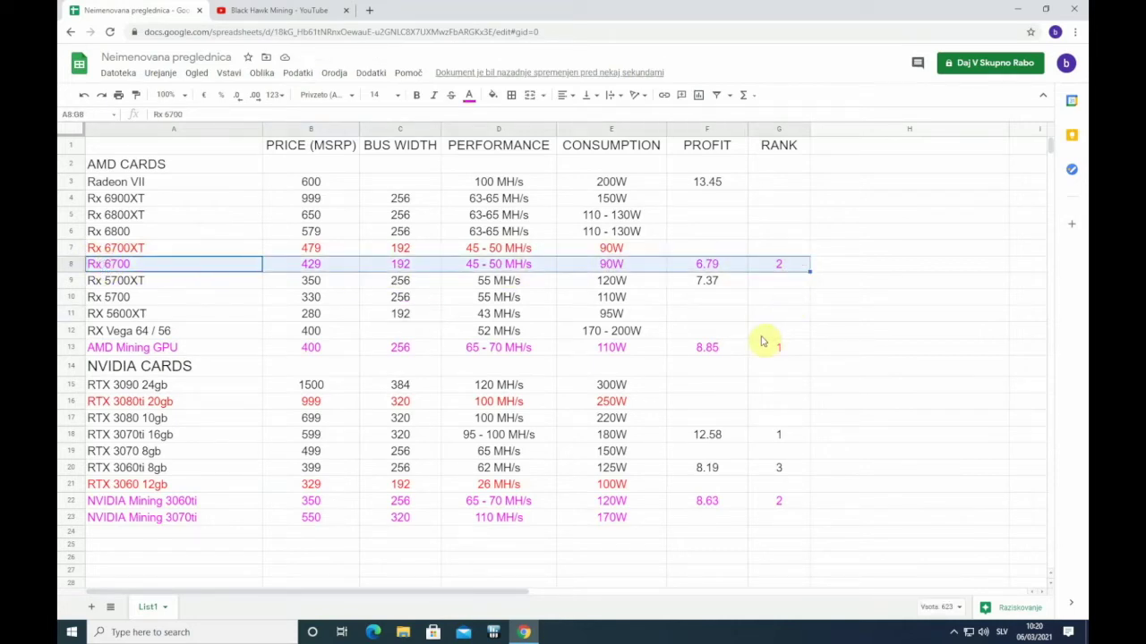
click(204, 288)
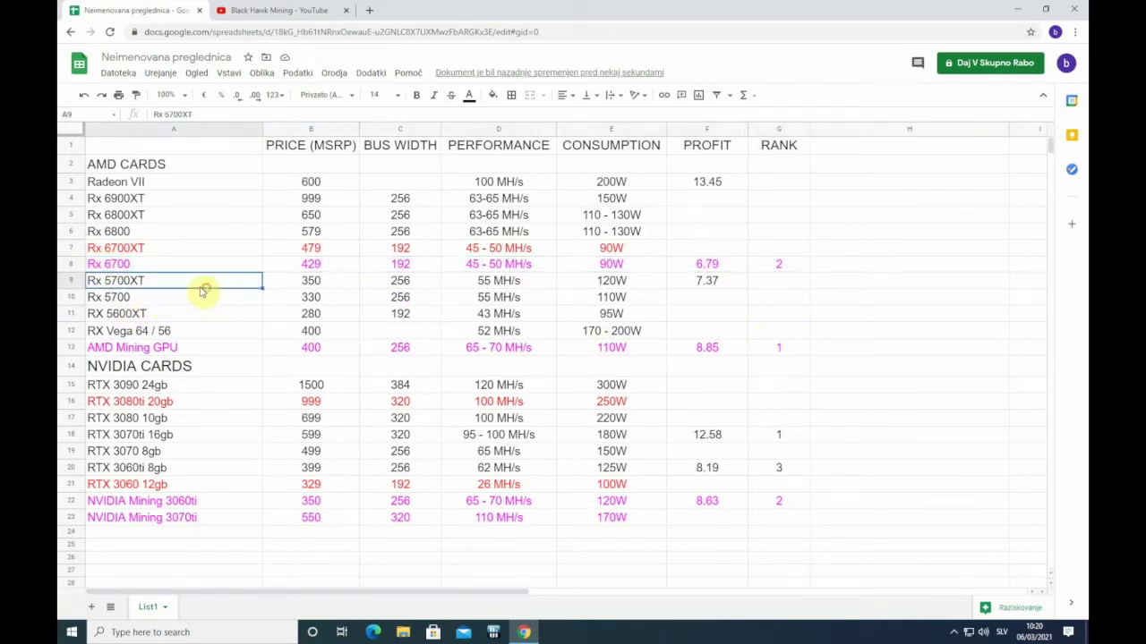
Correct the memory size in the RTX 3080ti name so the entry reads RTX 3080ti 12gb.
click(103, 407)
double_click(191, 404)
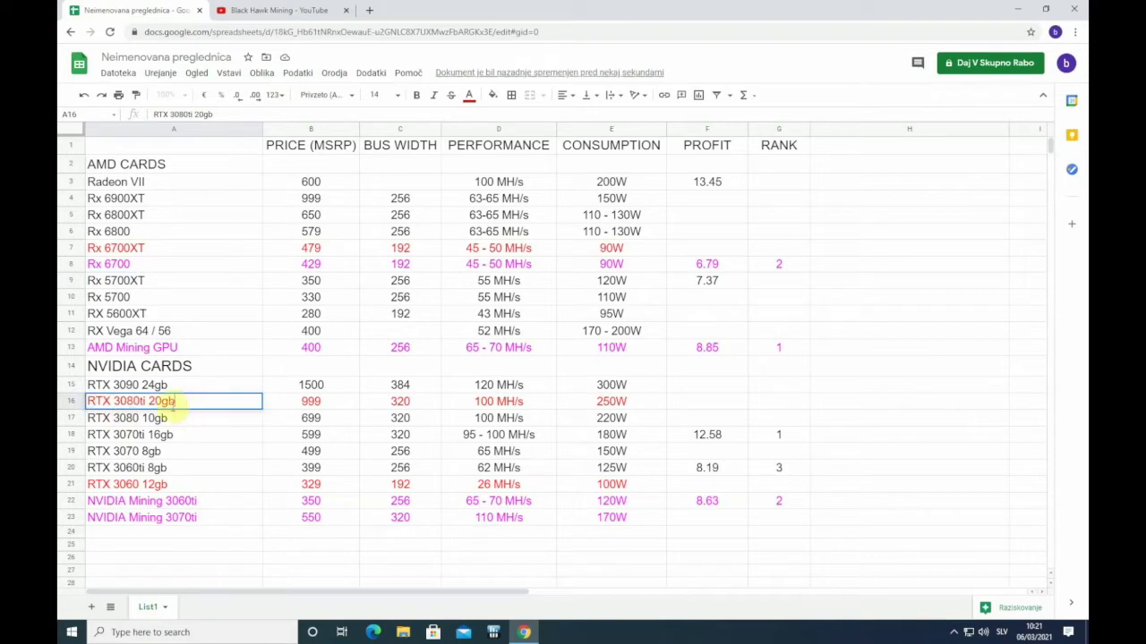
key(BackSpace)
key(BackSpace)
text(gb)
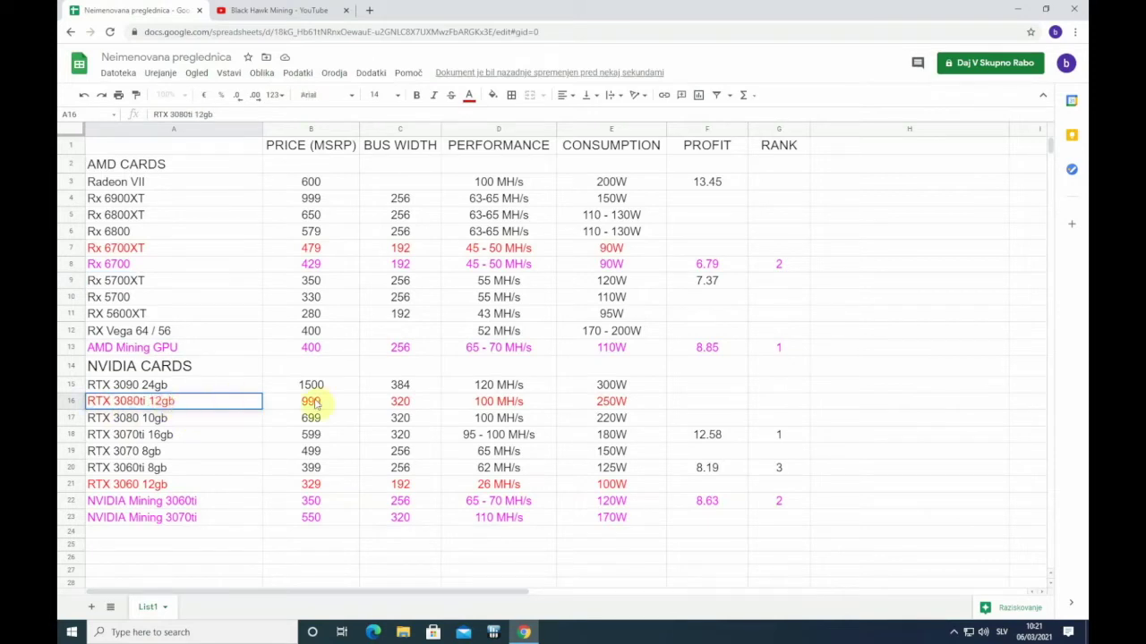
click(349, 408)
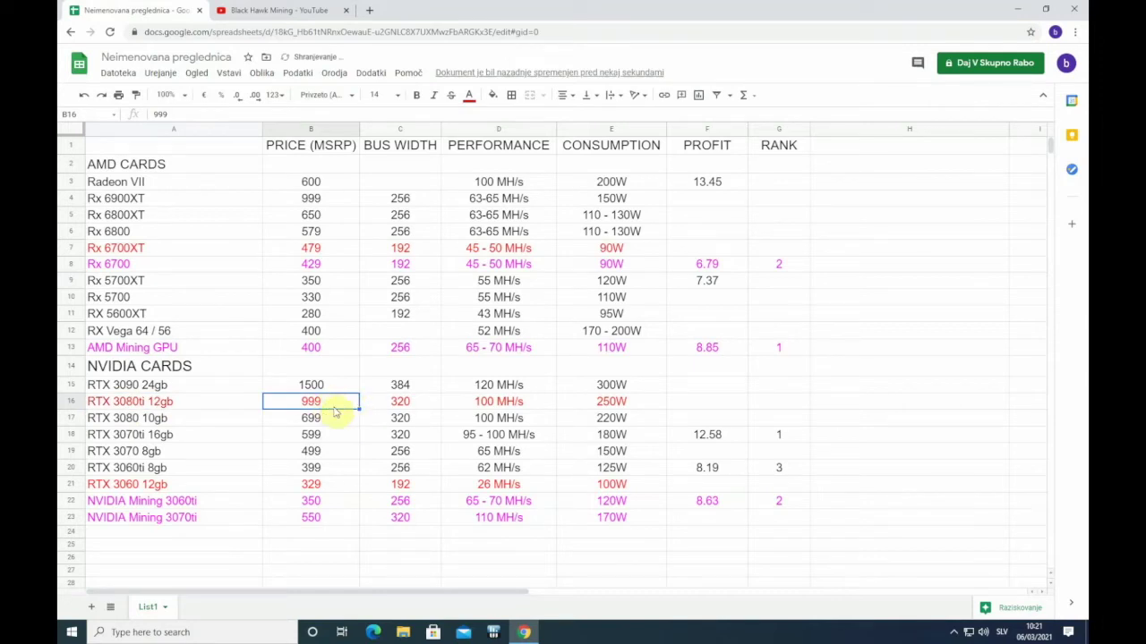
Set the bus width of the RTX 3080ti to 384 and compare it with the RTX 3090.
click(426, 404)
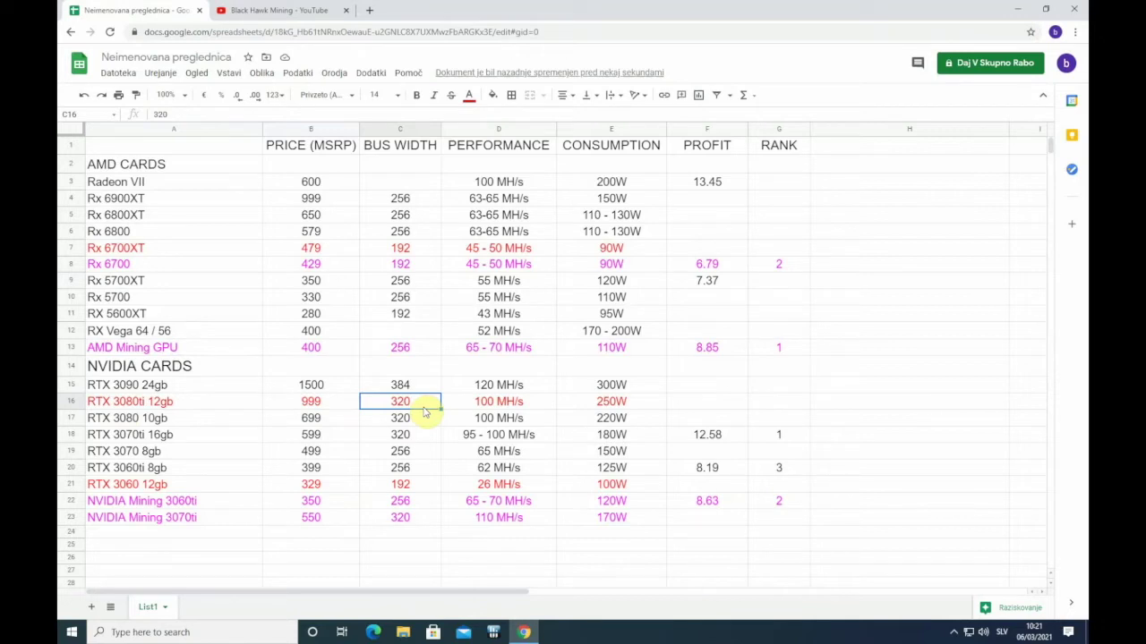
key(Delete)
text(384)
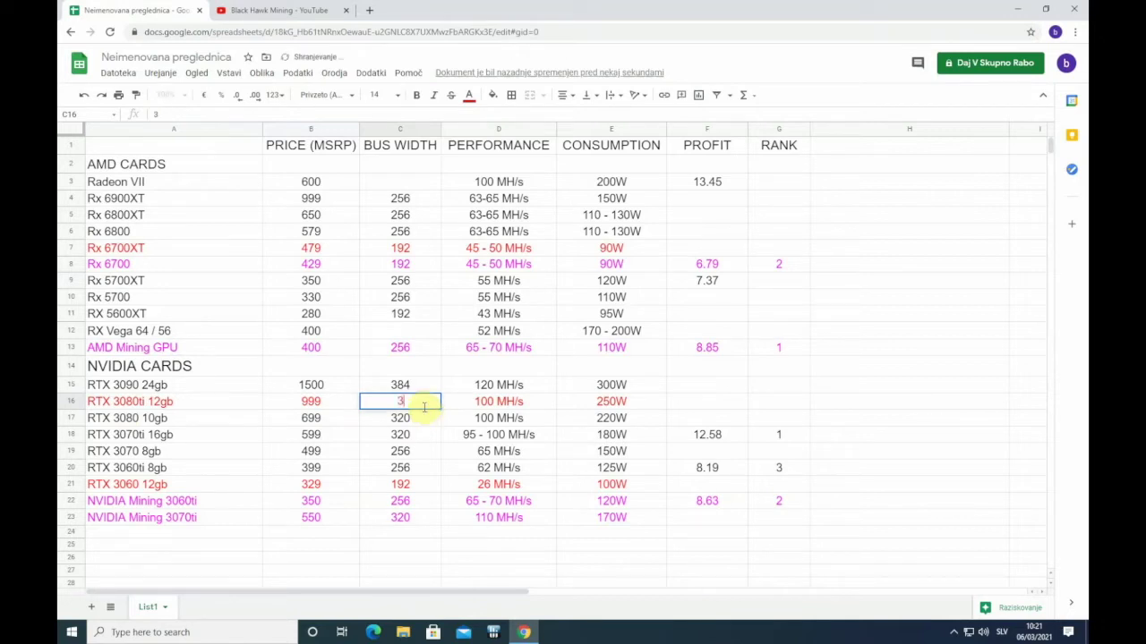
click(409, 451)
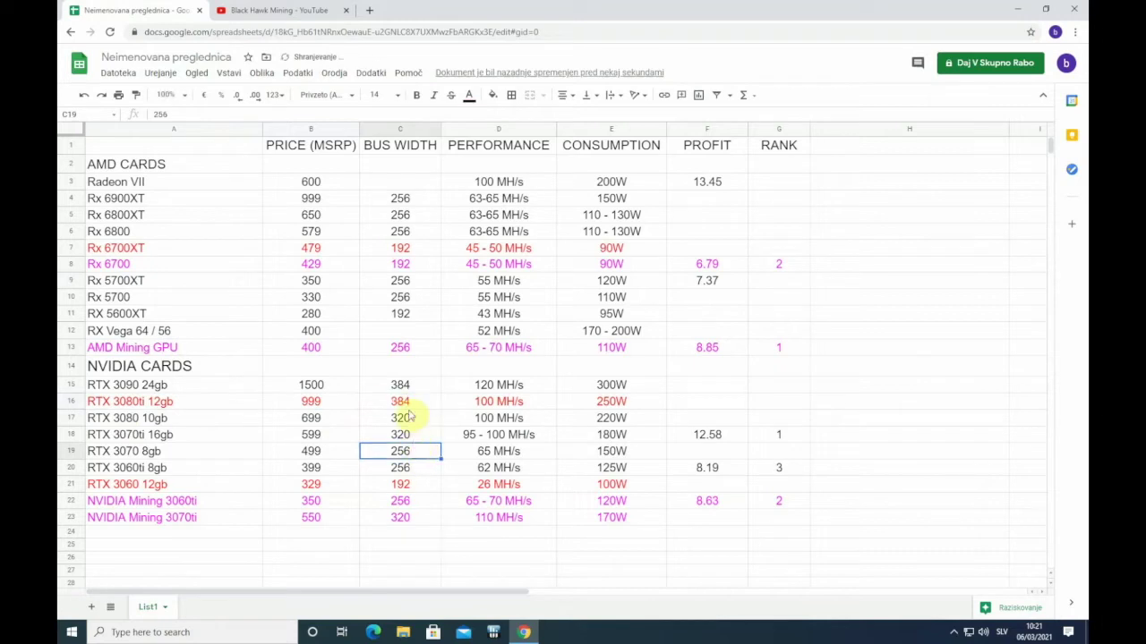
click(413, 387)
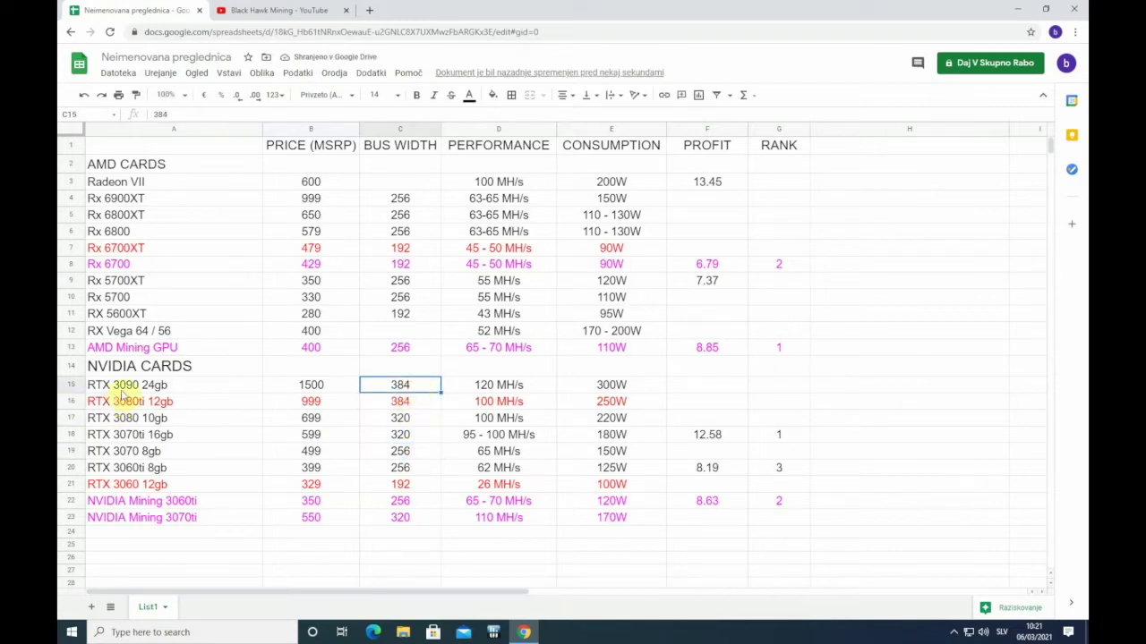
click(395, 402)
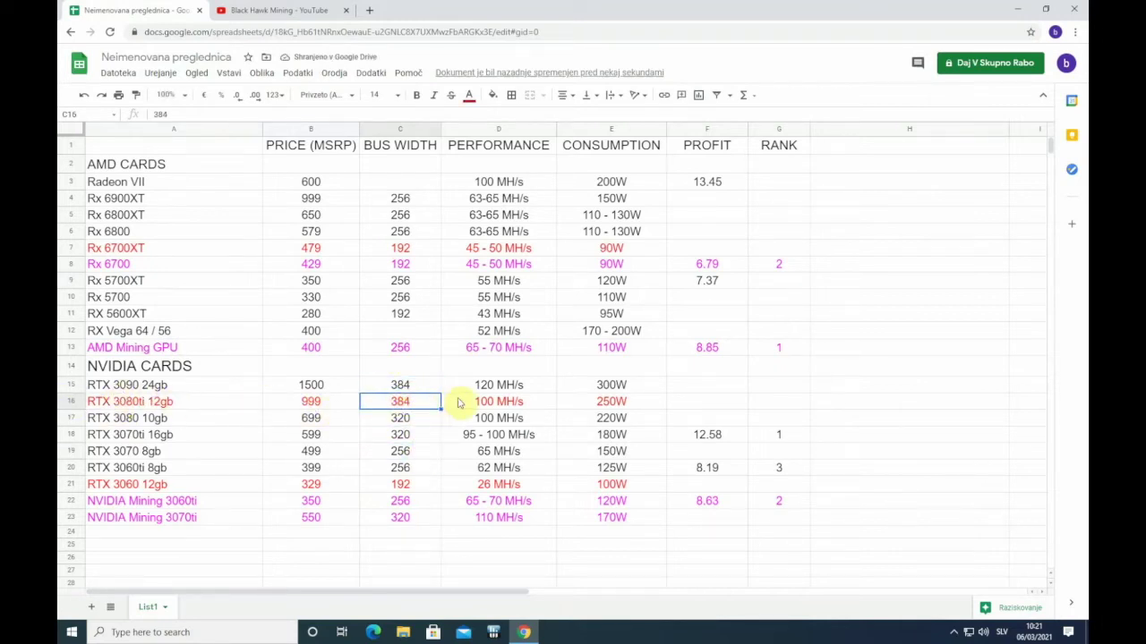
Set the performance of the RTX 3080ti to 120 MH/s.
click(490, 405)
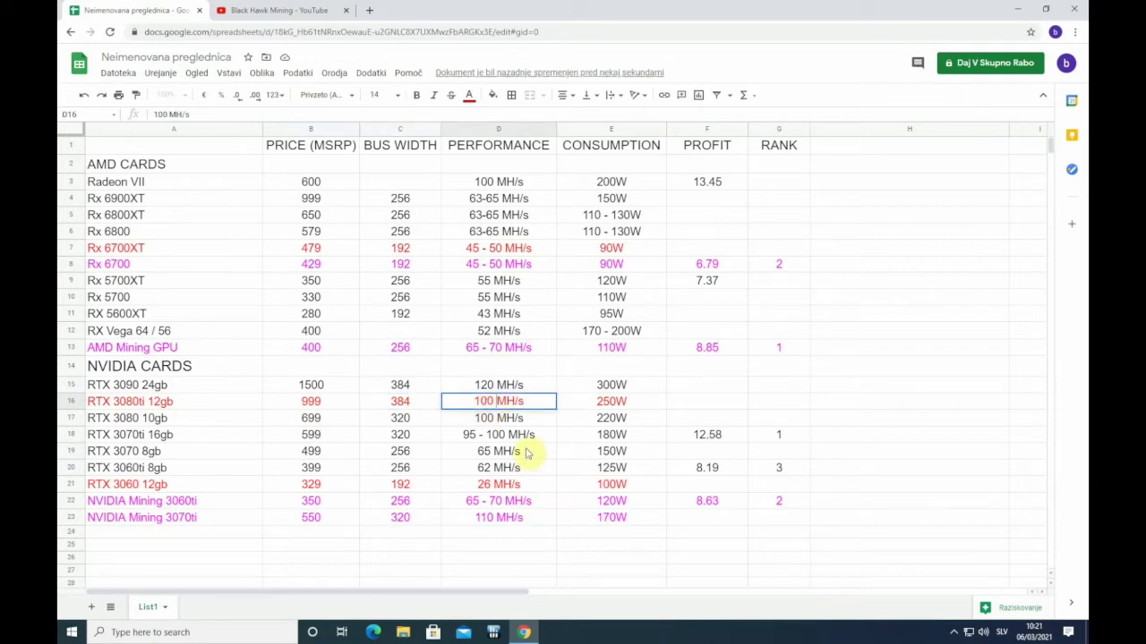
key(BackSpace)
text(2)
click(528, 423)
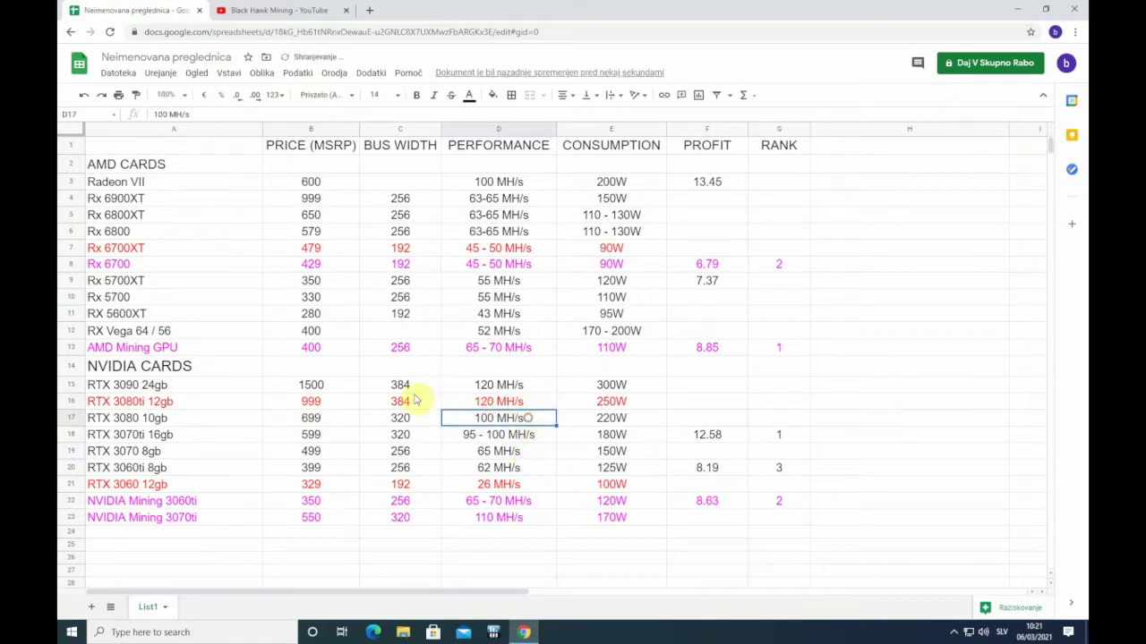
Examine the RTX 3080ti row against the RTX 3090 and RTX 3070ti, and check the RTX 3060 12gb performance.
drag(159, 407, 605, 402)
click(495, 387)
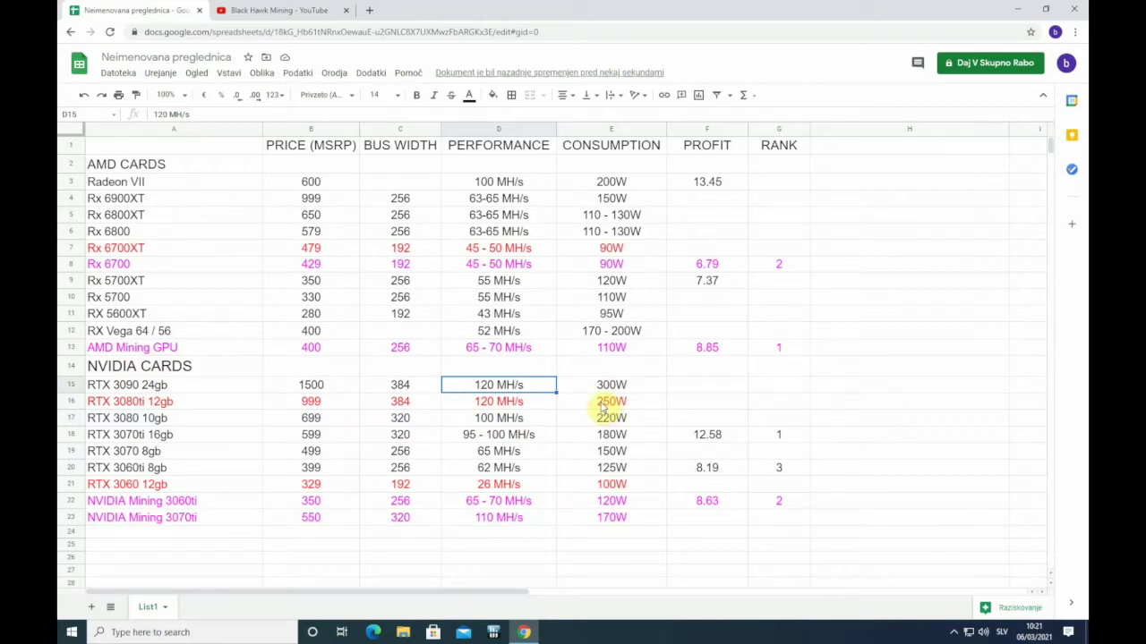
click(606, 404)
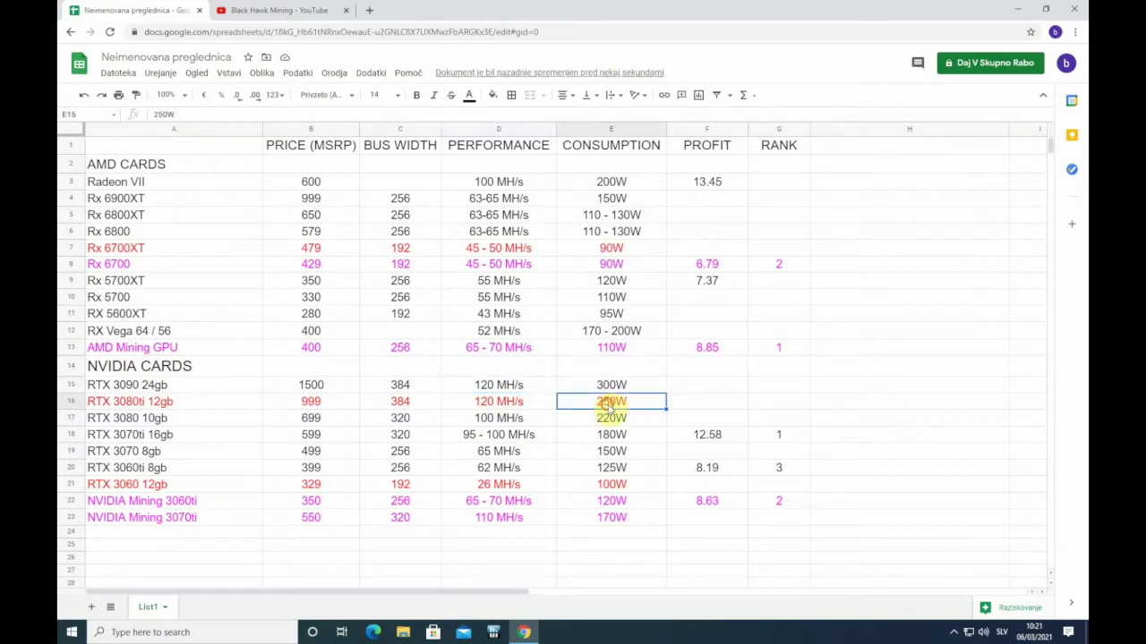
click(537, 435)
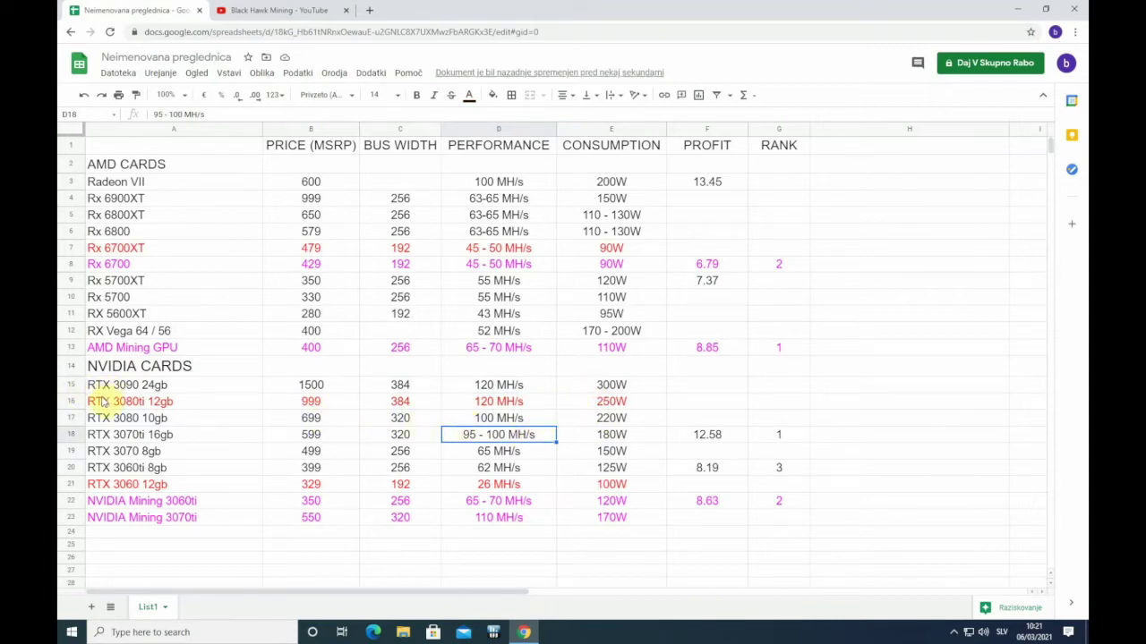
drag(98, 401, 777, 409)
click(344, 435)
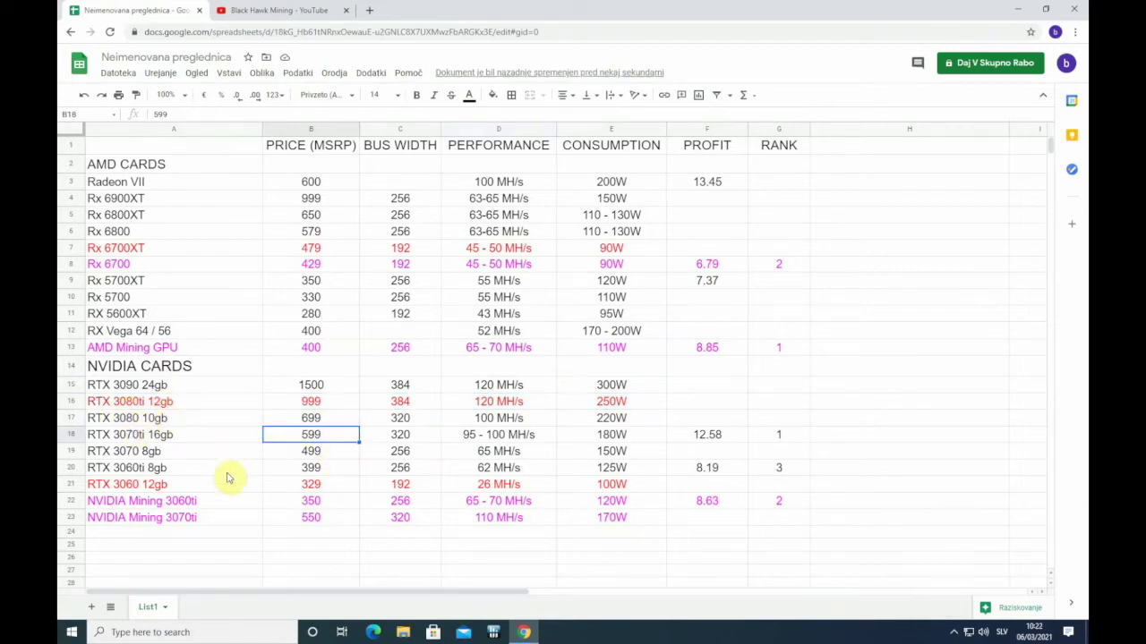
click(125, 487)
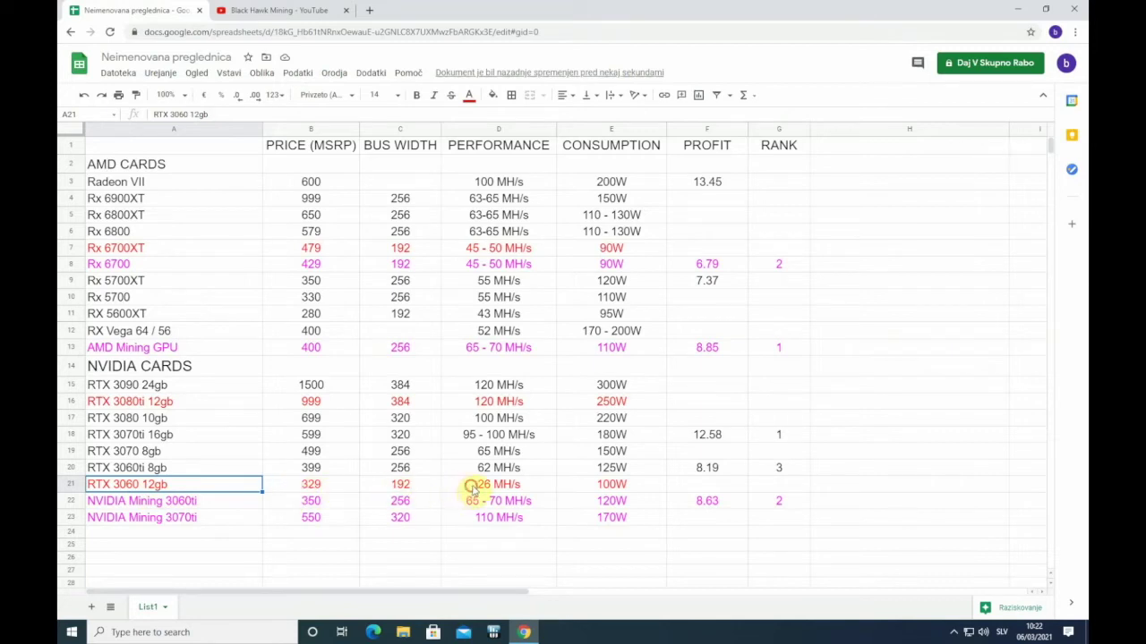
click(479, 484)
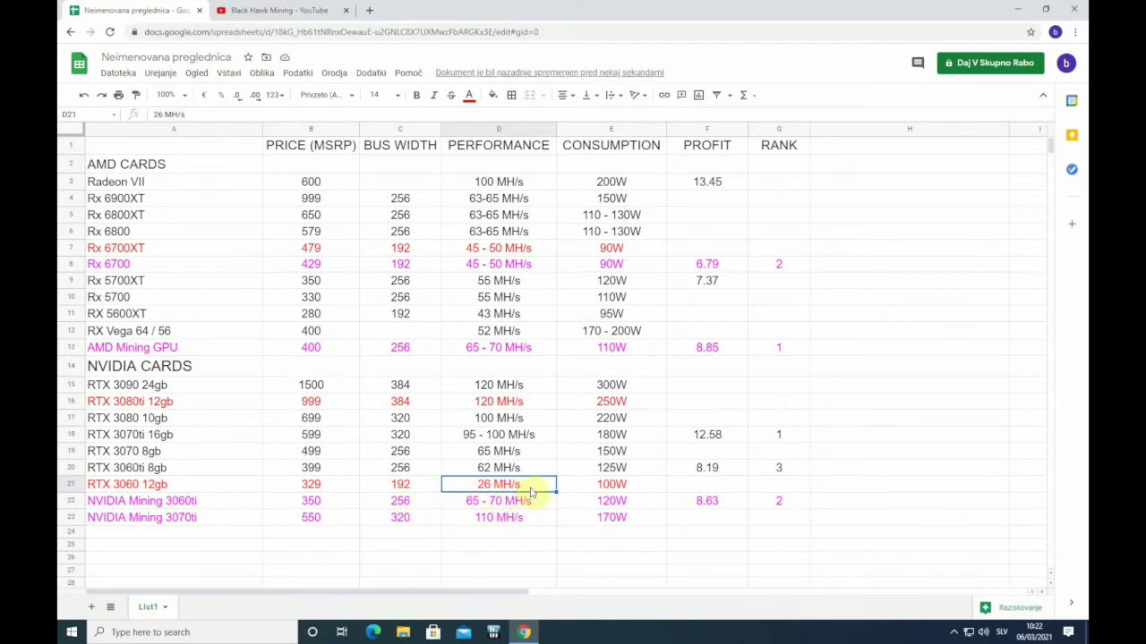
Set the performance of the RTX 3080ti 12gb to 60 MH/s.
drag(152, 491, 777, 491)
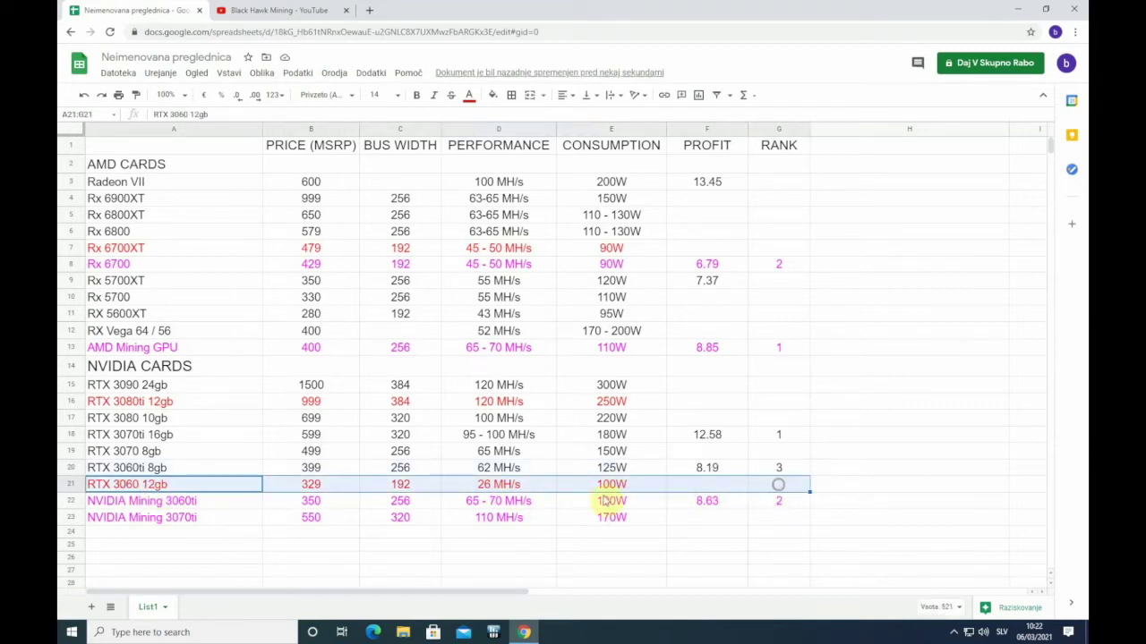
click(435, 488)
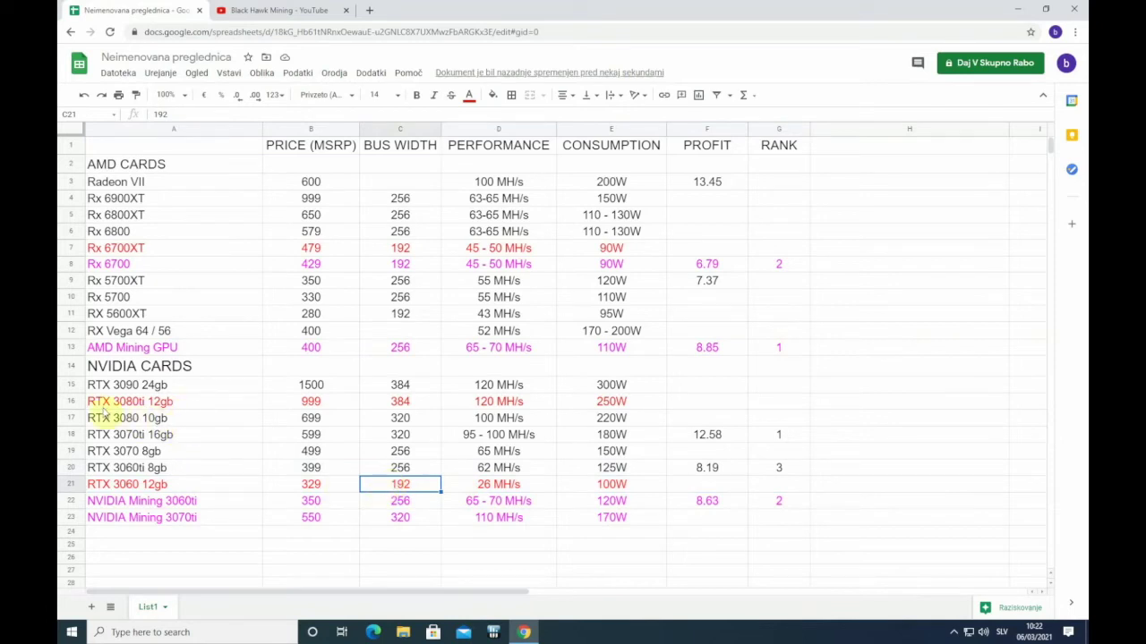
drag(96, 405, 619, 403)
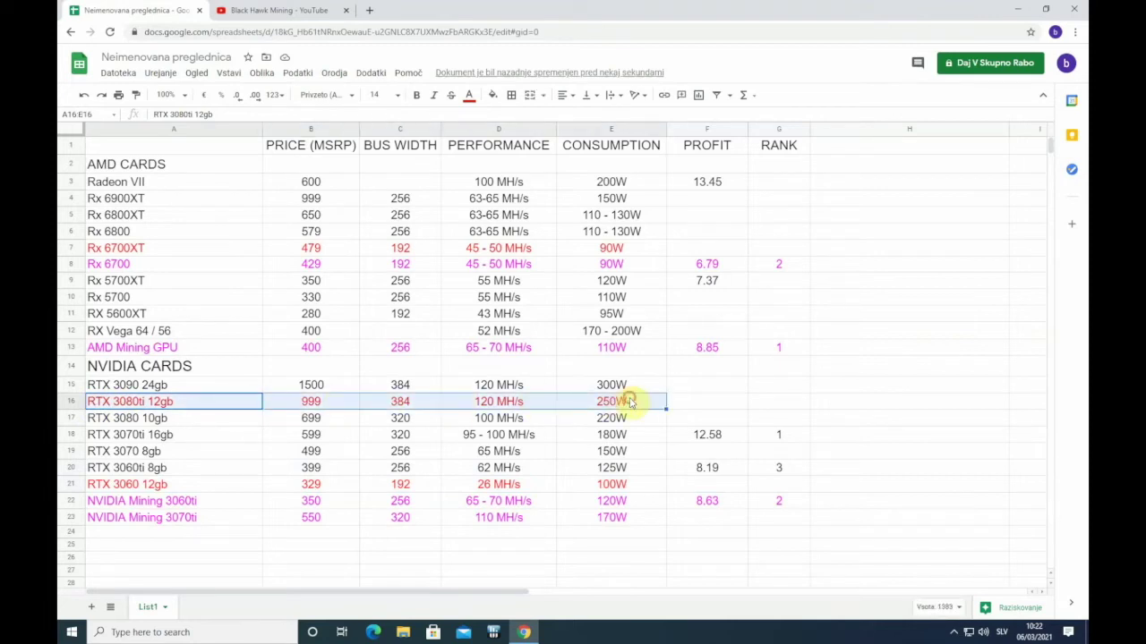
click(491, 405)
double_click(491, 404)
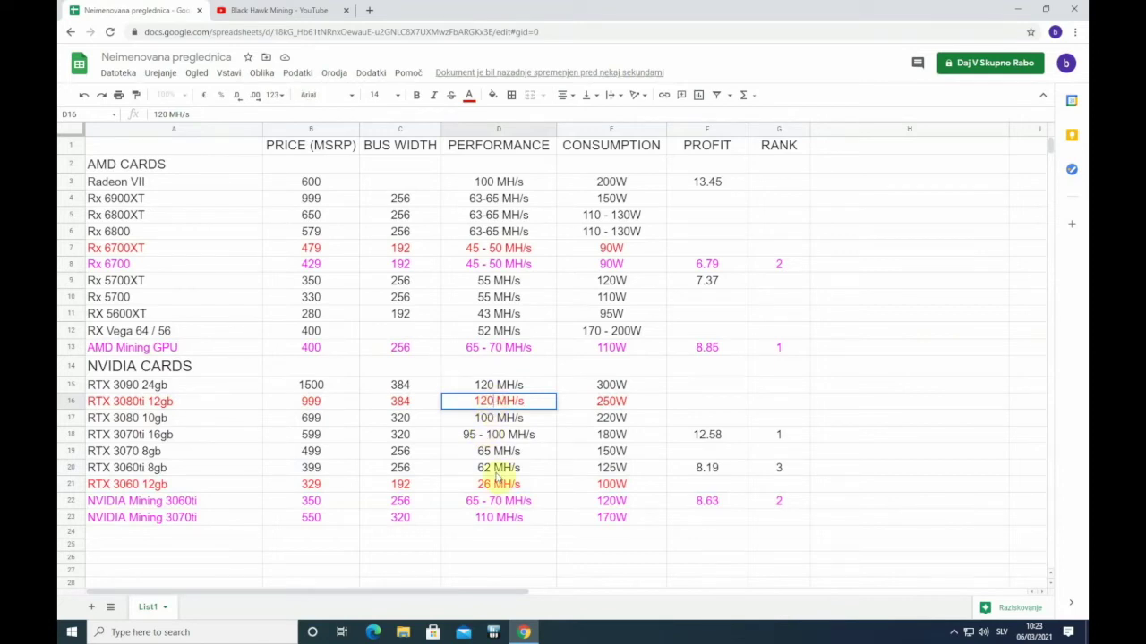
key(BackSpace)
key(BackSpace)
key(BackSpace)
key(BackSpace)
text(60)
click(280, 438)
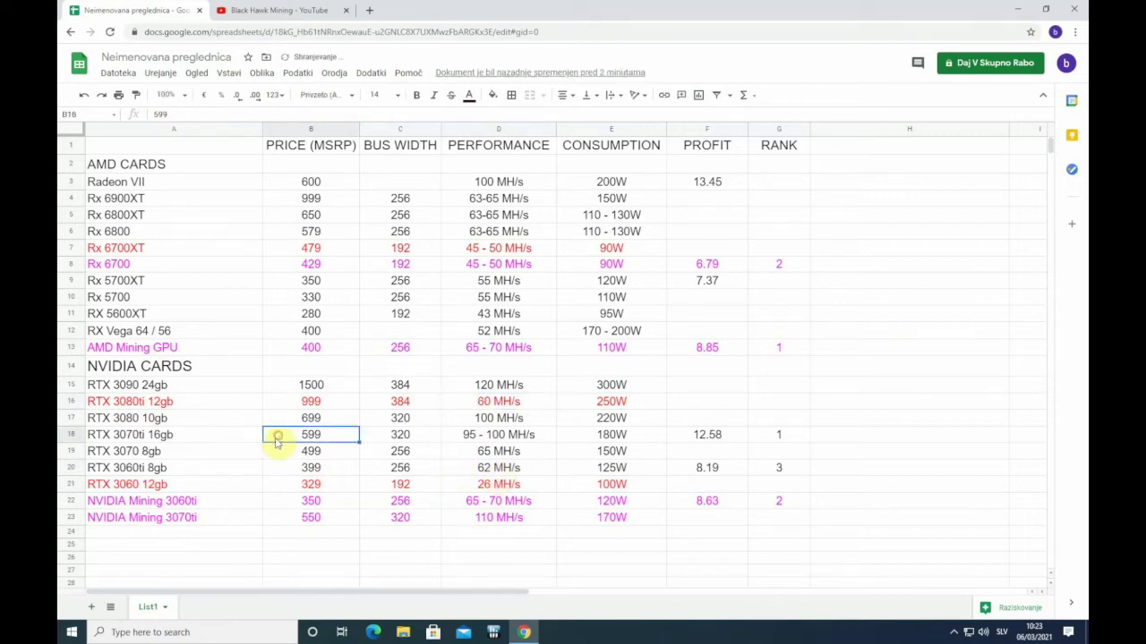
Set the performance of the RTX 3070ti 16gb to 50 MH/s.
click(94, 438)
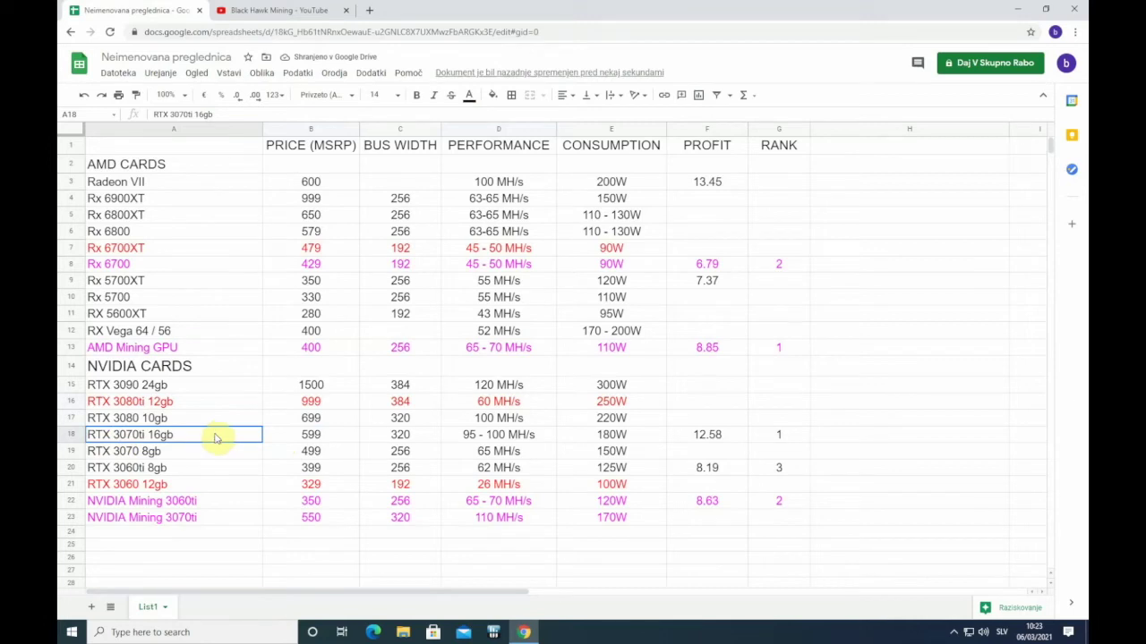
drag(215, 438, 741, 450)
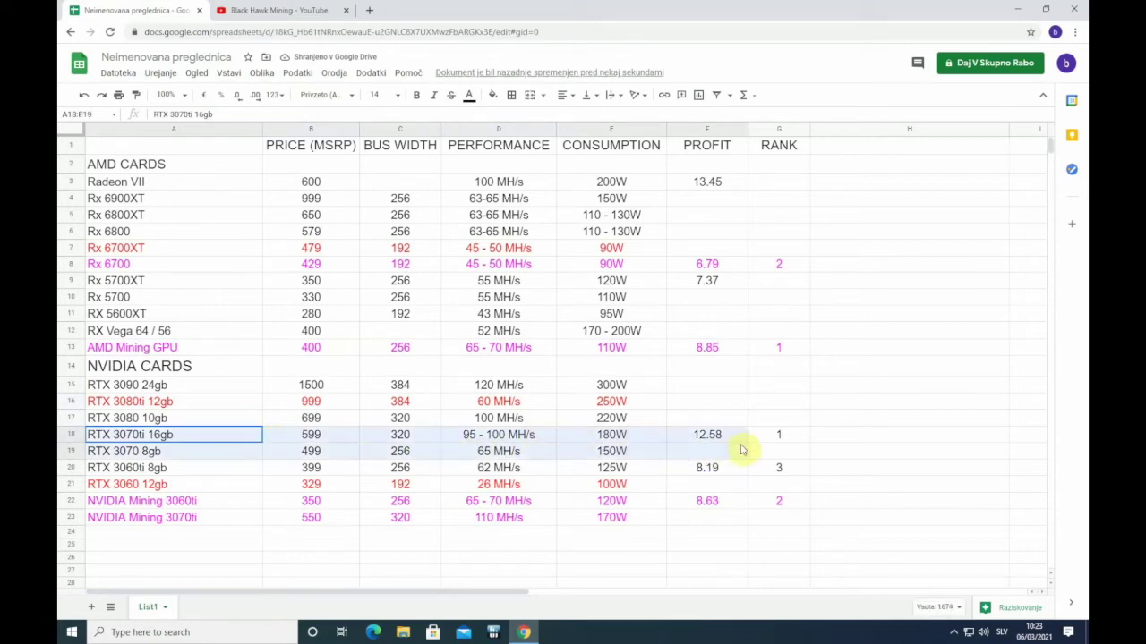
click(473, 438)
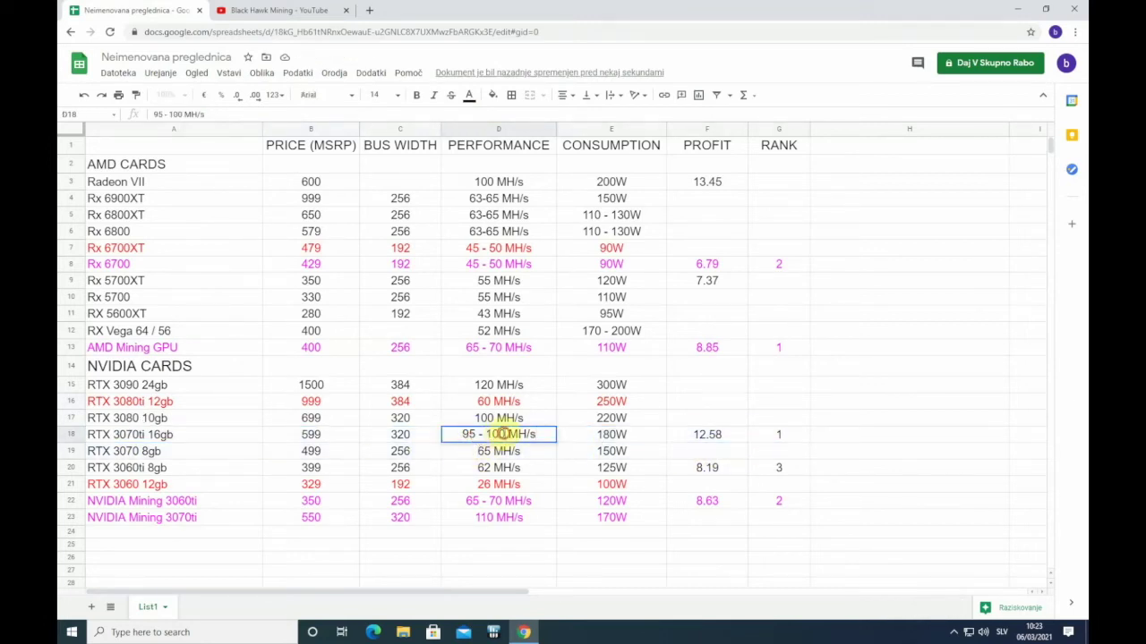
key(BackSpace)
key(BackSpace)
key(BackSpace)
key(BackSpace)
key(BackSpace)
key(BackSpace)
key(BackSpace)
key(BackSpace)
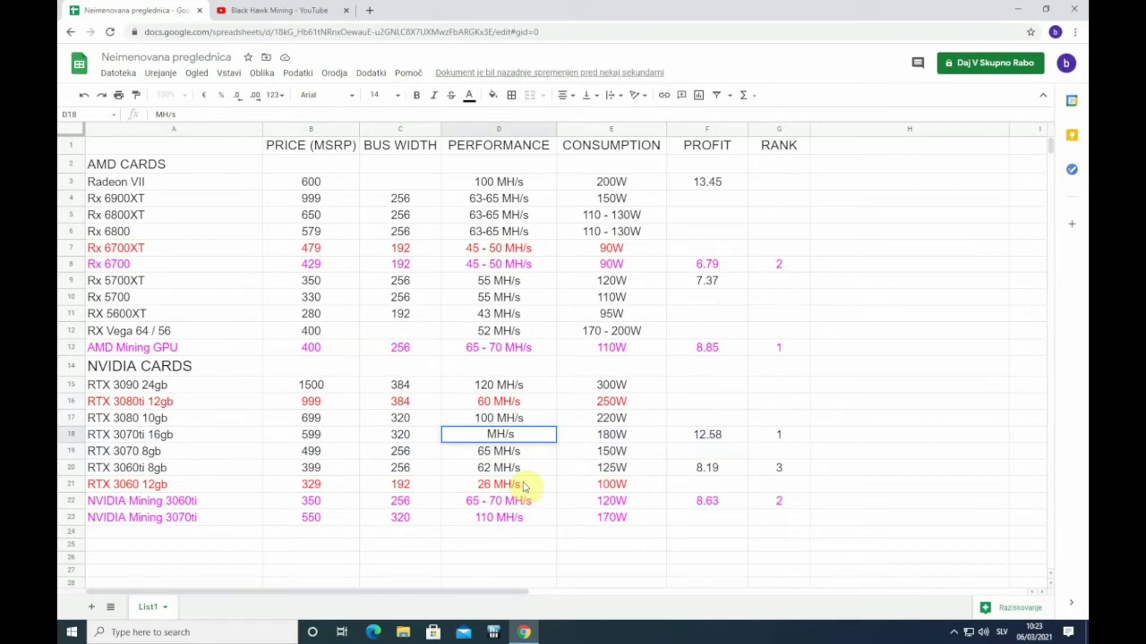
text(50)
click(523, 486)
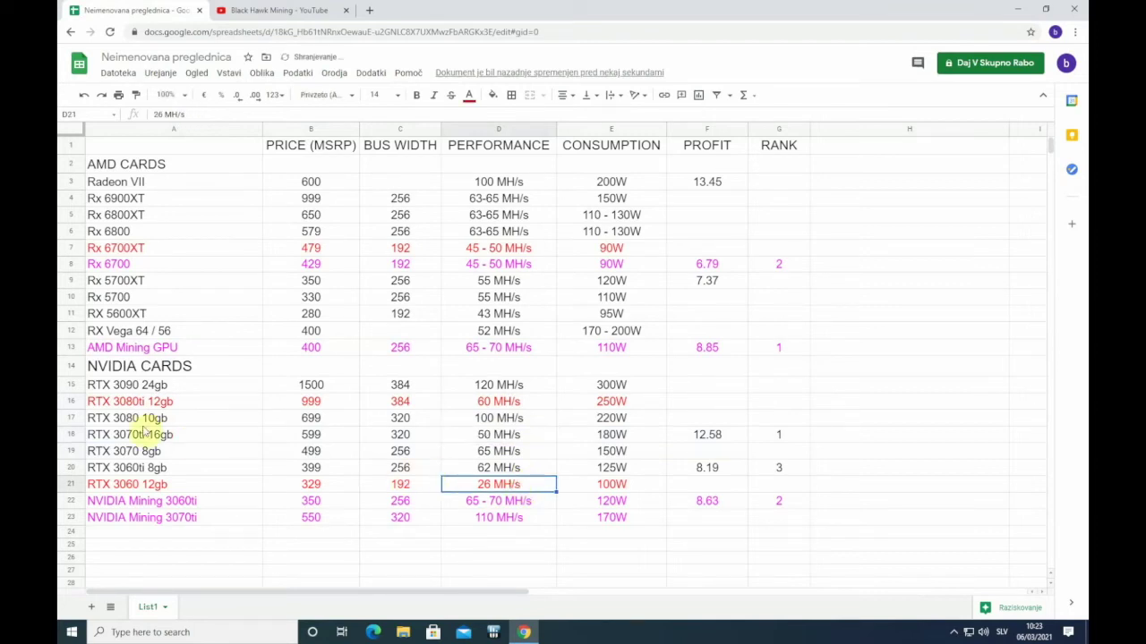
Colour the text of the whole RTX 3070ti 16gb row red, from its name through its rank.
drag(121, 436, 809, 433)
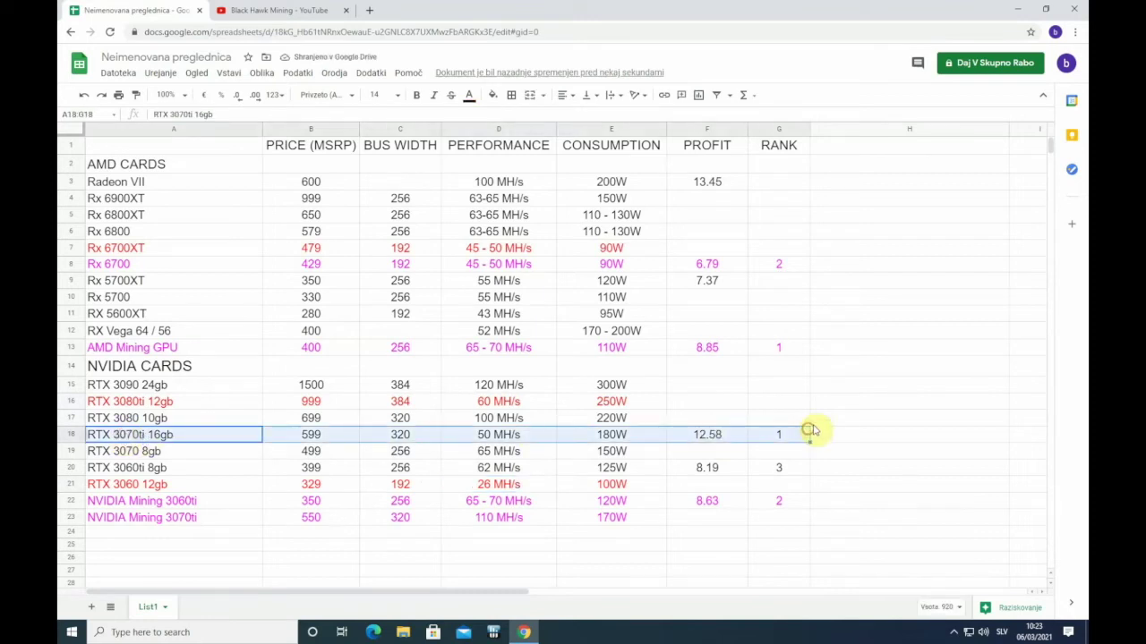
click(470, 94)
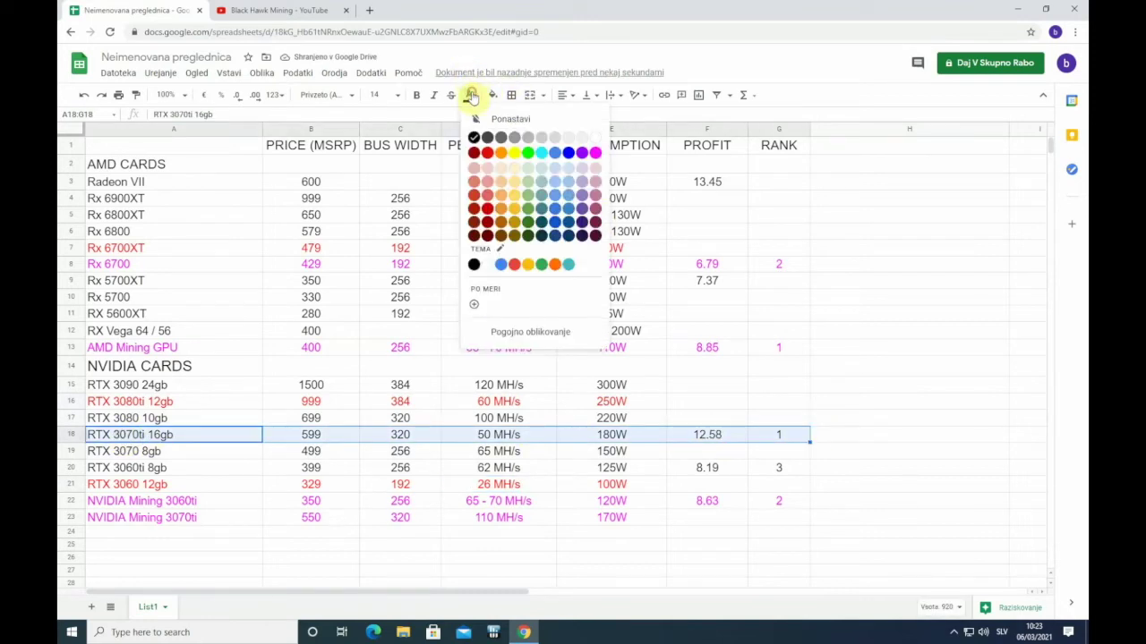
click(487, 152)
click(1034, 368)
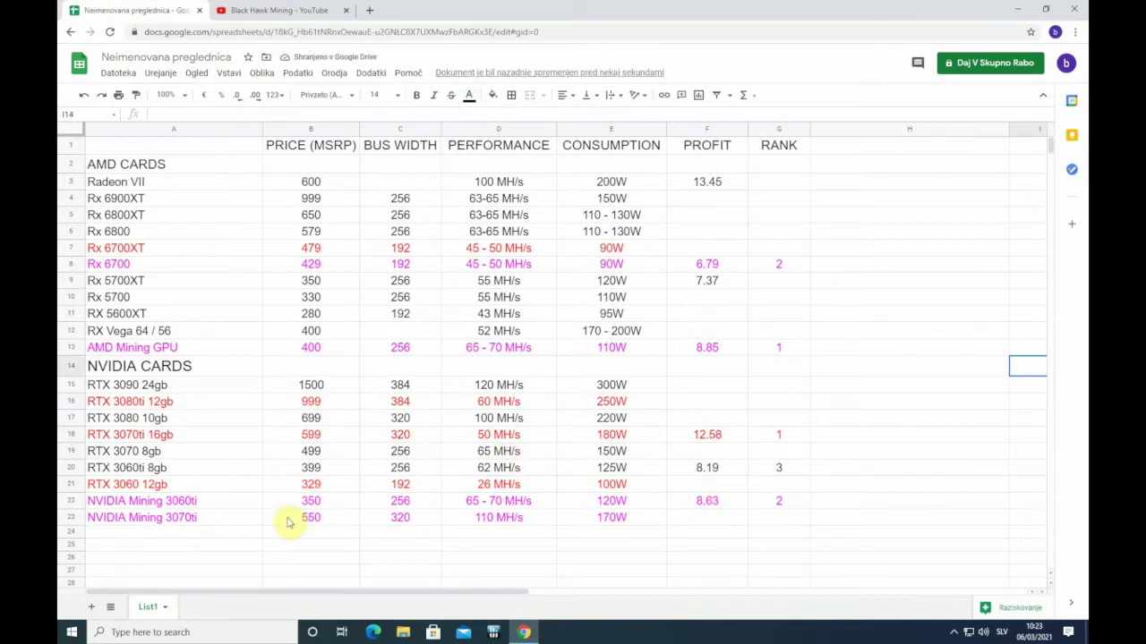
Clear the rank of the RTX 3070ti 16gb.
click(120, 402)
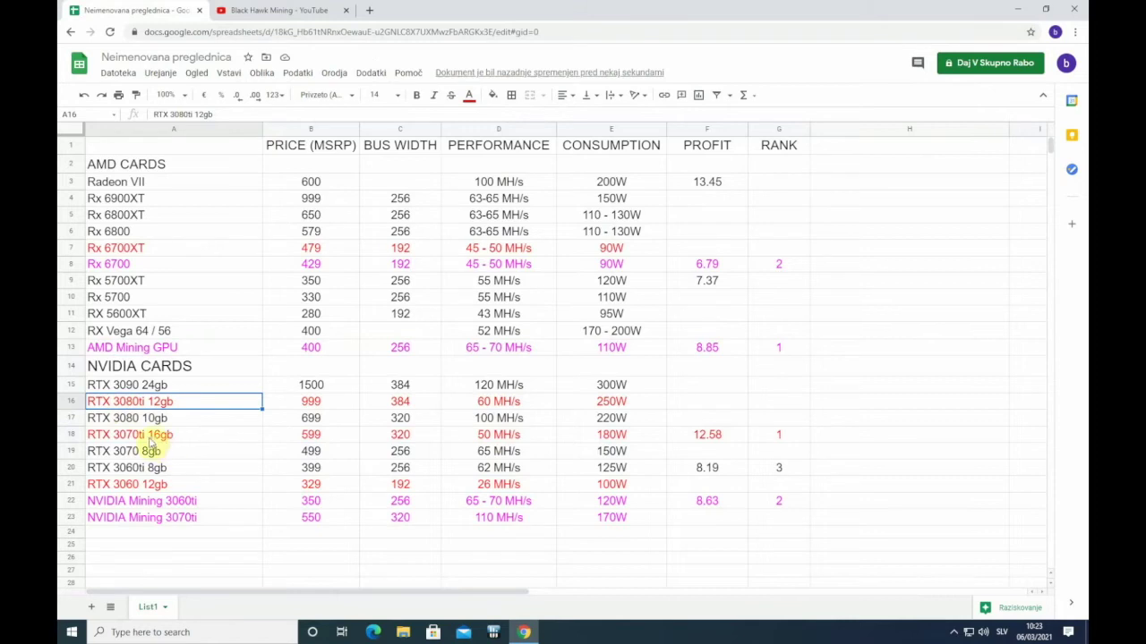
click(175, 436)
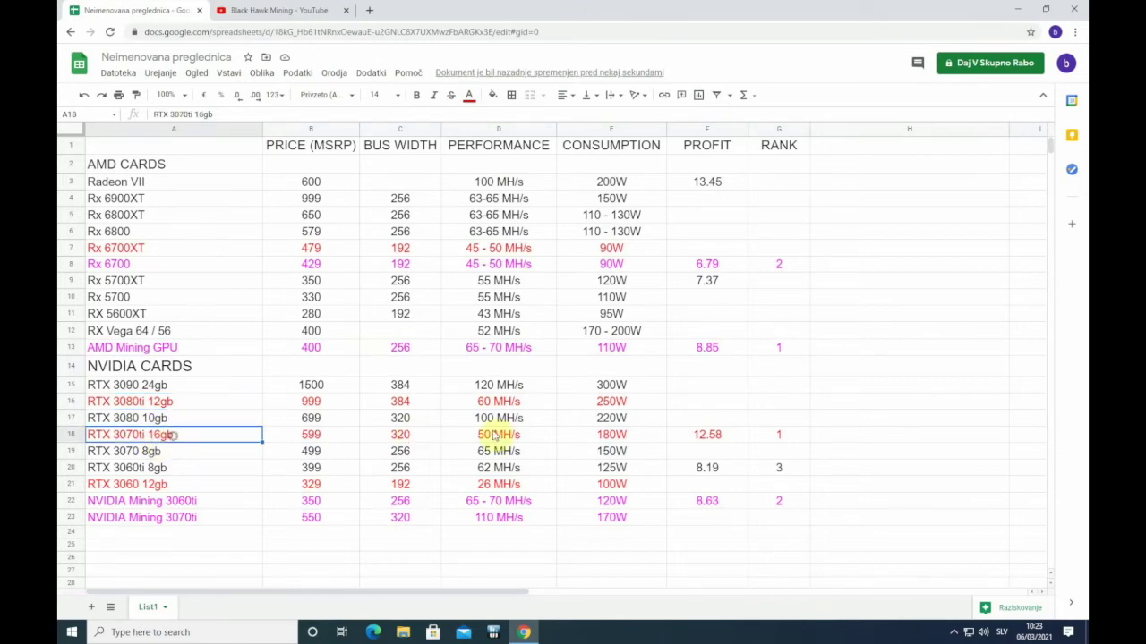
click(778, 435)
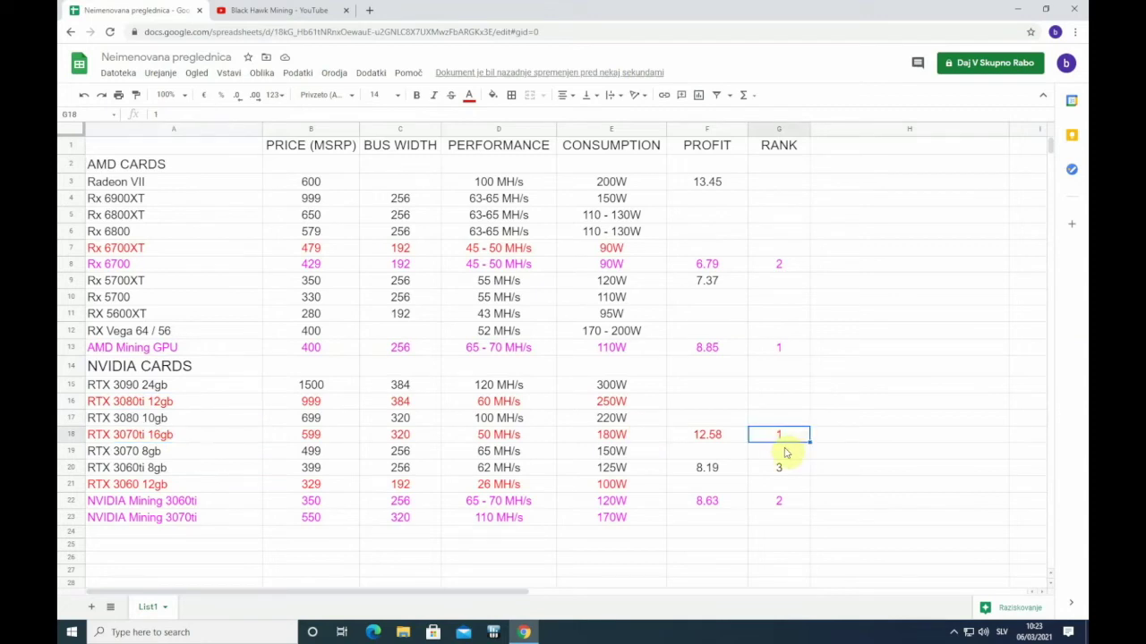
key(Delete)
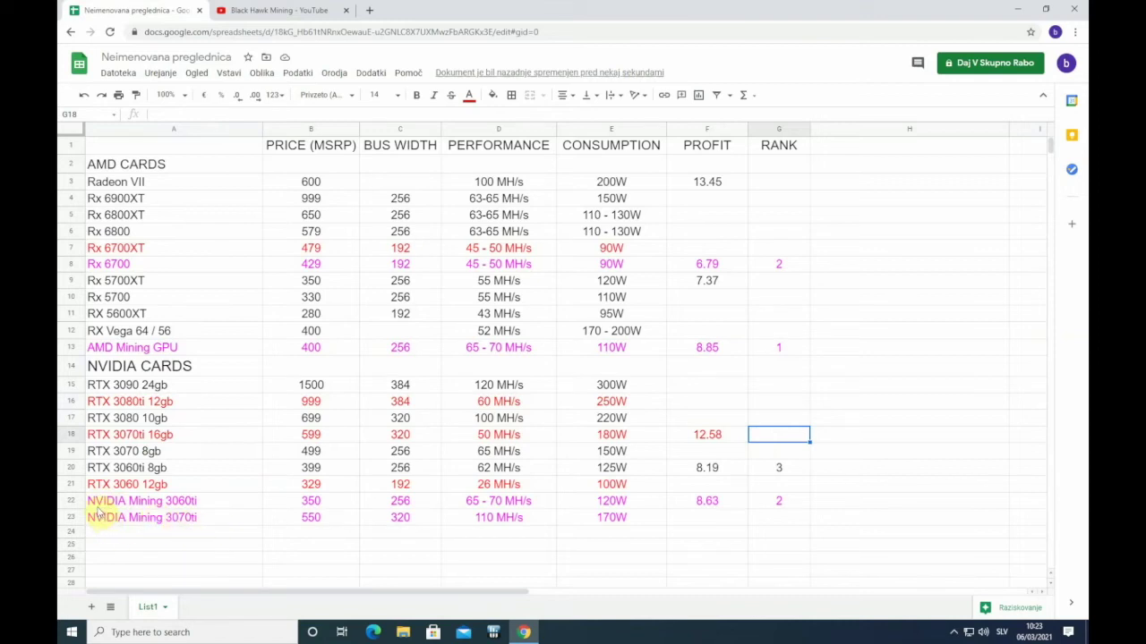
Remove the model number from the NVIDIA Mining 3060ti name so the entry reads NVIDIA Mining.
drag(96, 504, 791, 529)
click(836, 524)
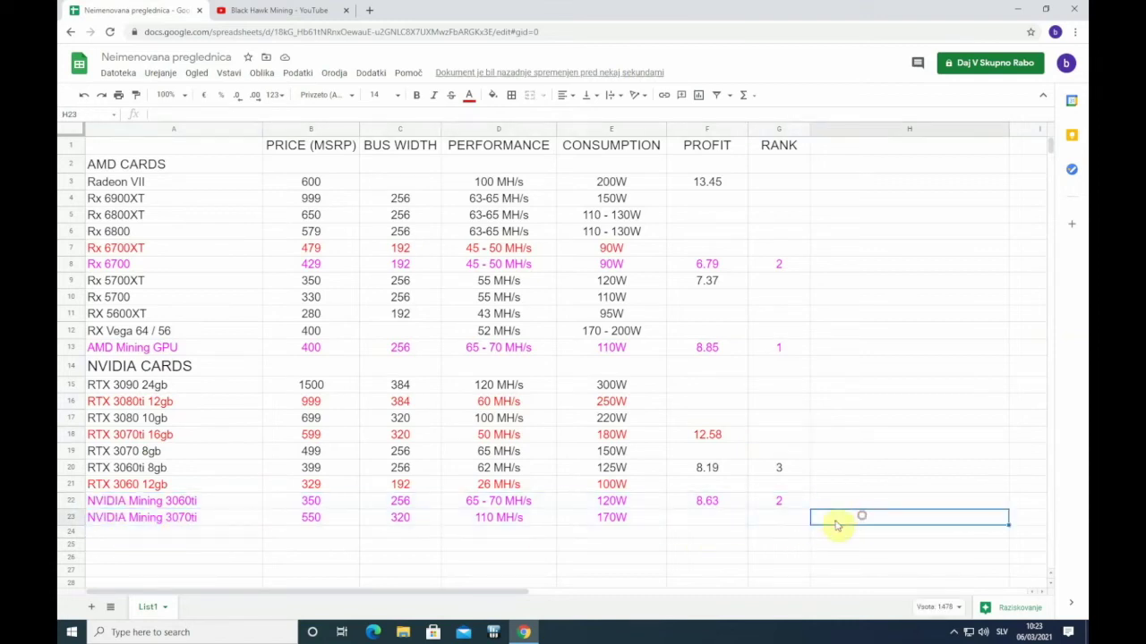
click(101, 504)
drag(206, 500, 179, 501)
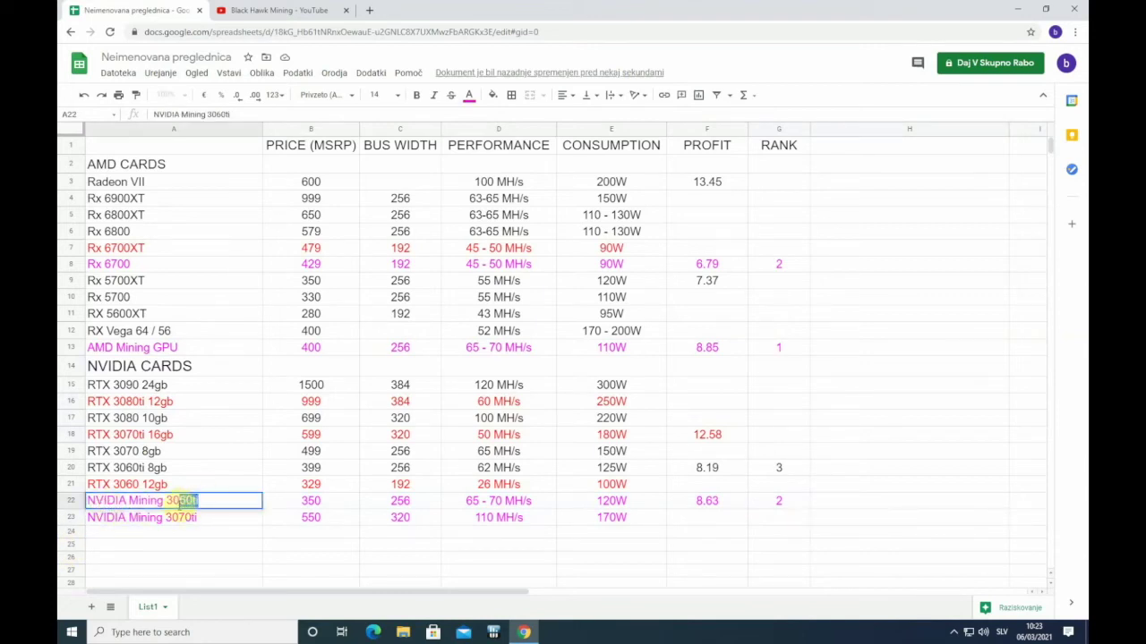
key(BackSpace)
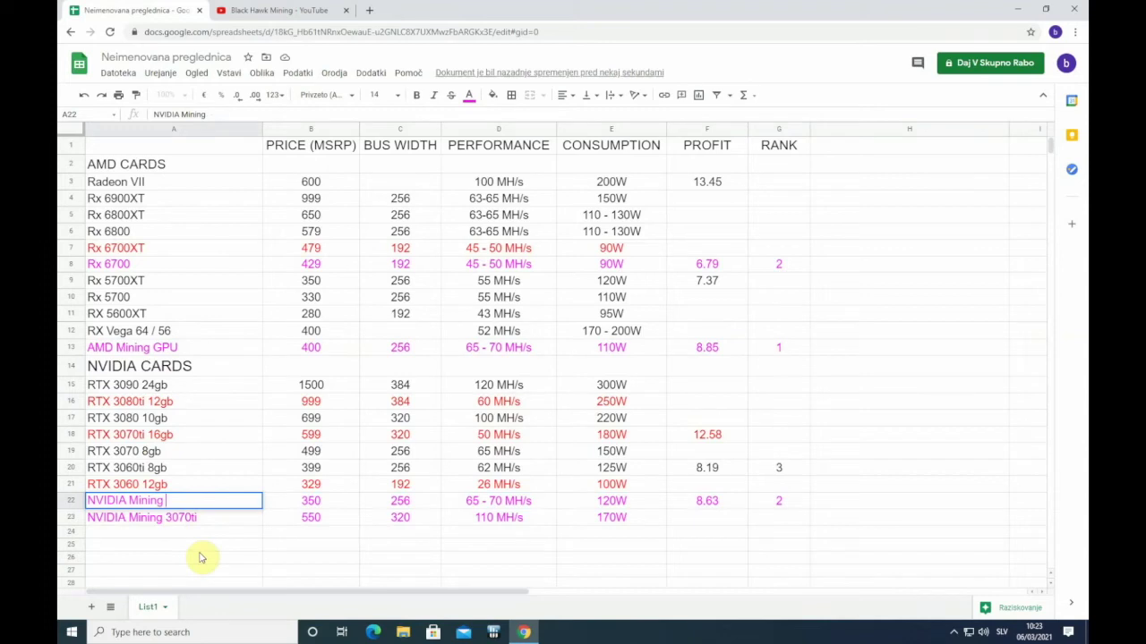
click(172, 545)
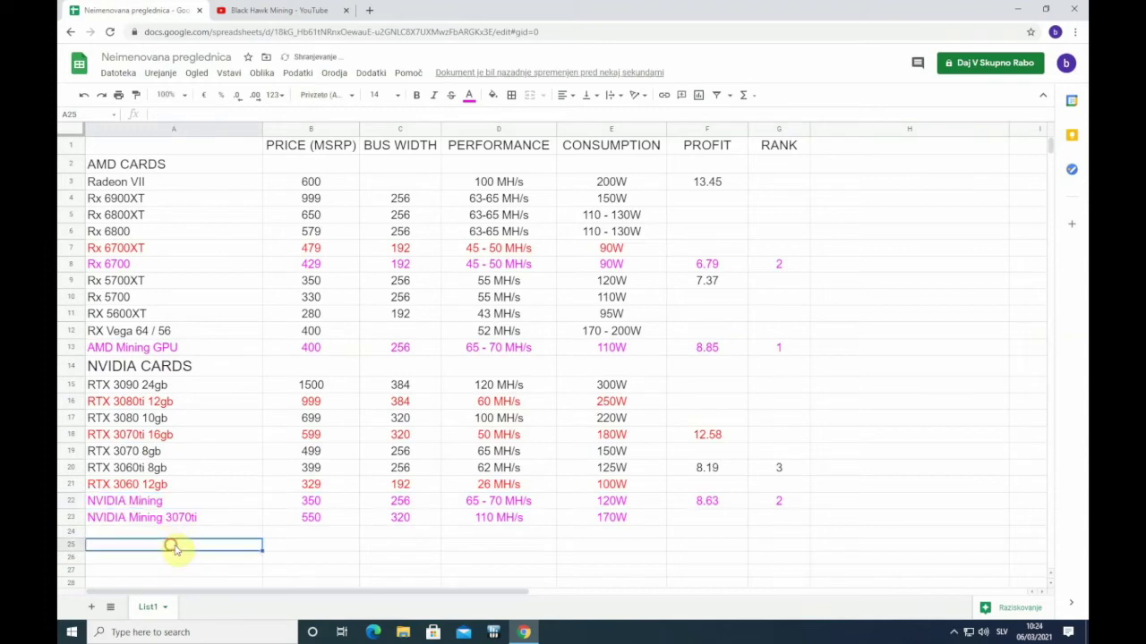
Shorten the NVIDIA Mining 3070ti name to NVIDIA Mining.
click(90, 517)
double_click(231, 519)
drag(231, 519, 166, 518)
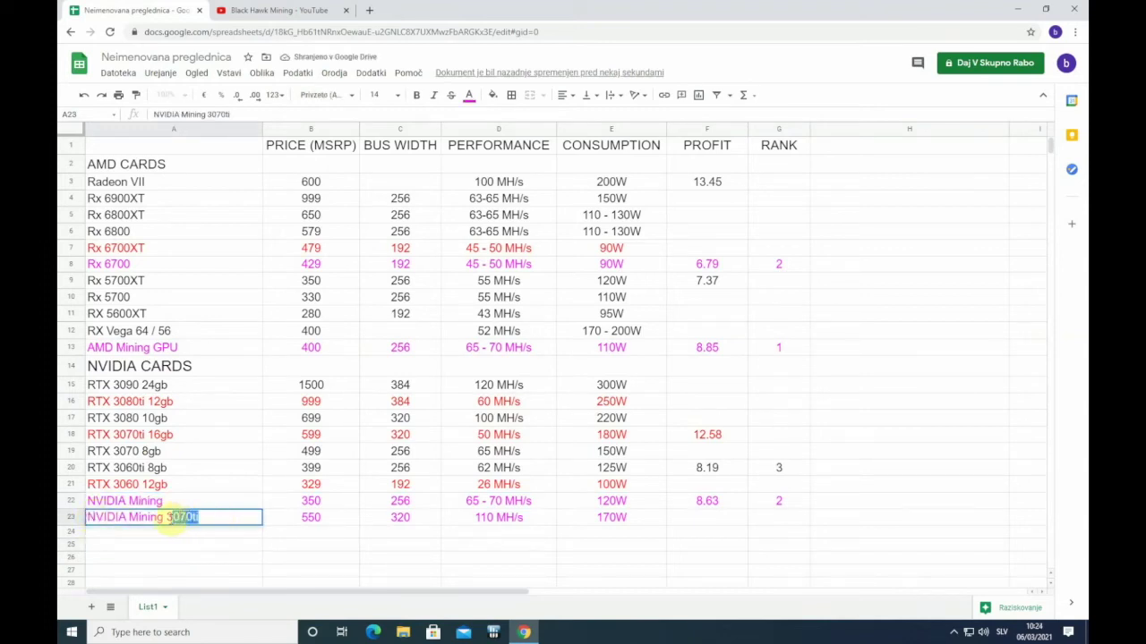
key(BackSpace)
click(197, 558)
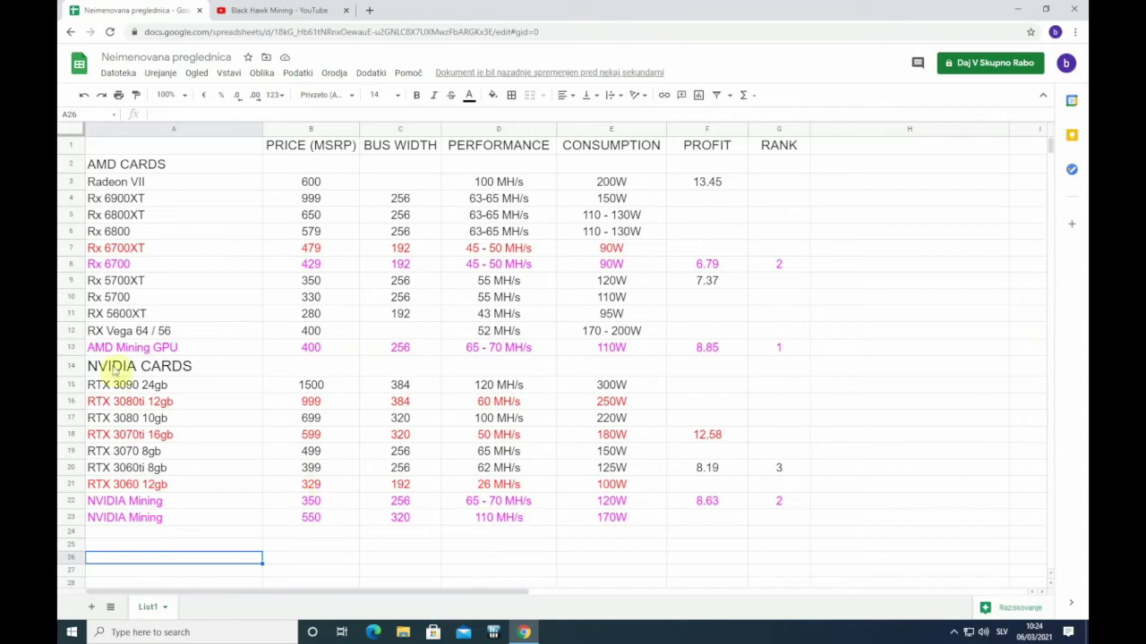
drag(98, 485, 531, 491)
click(533, 488)
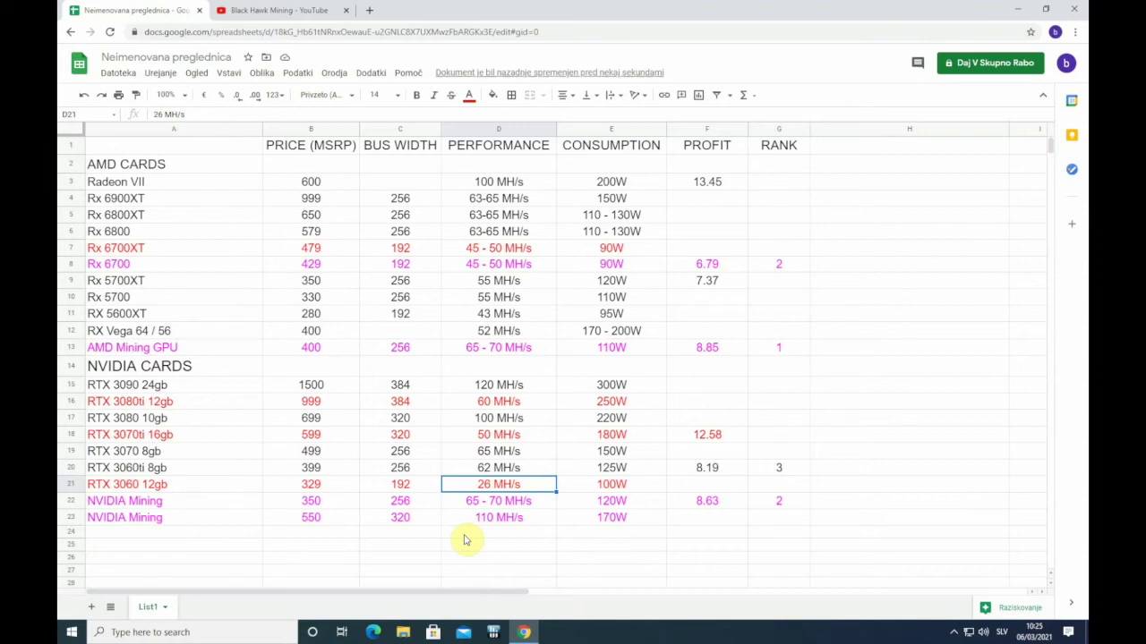
click(125, 535)
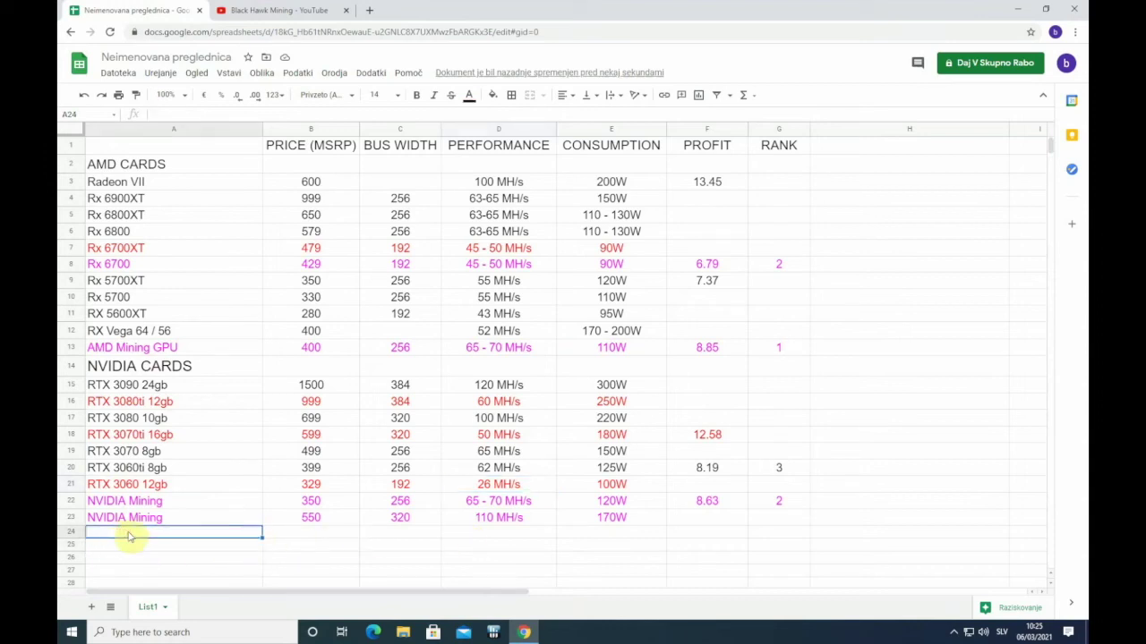
drag(130, 536, 879, 537)
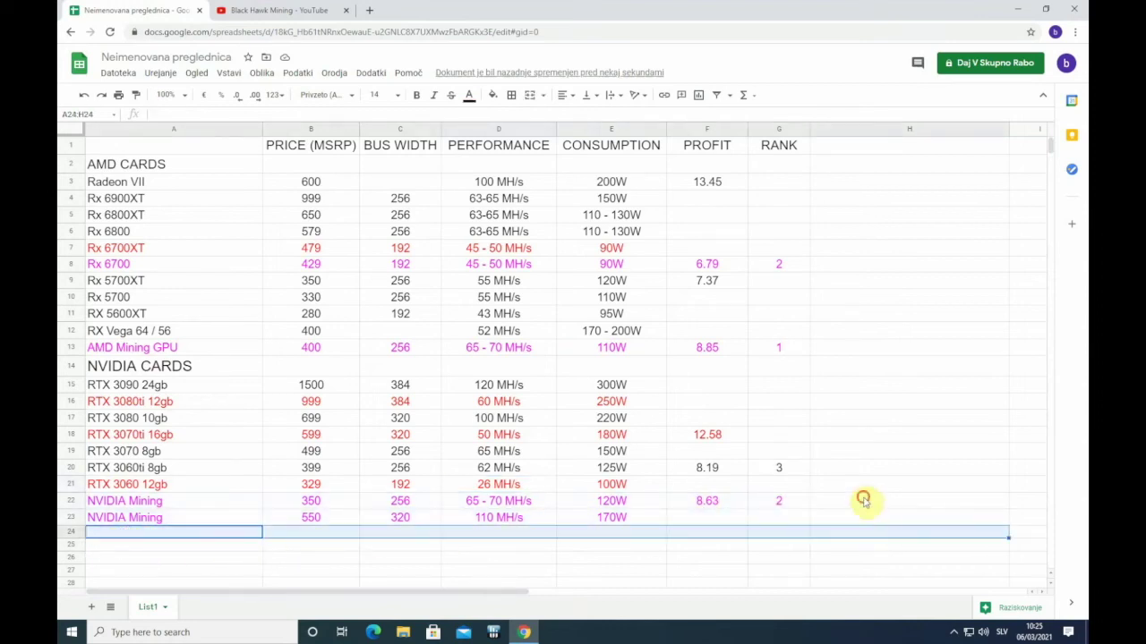
click(863, 500)
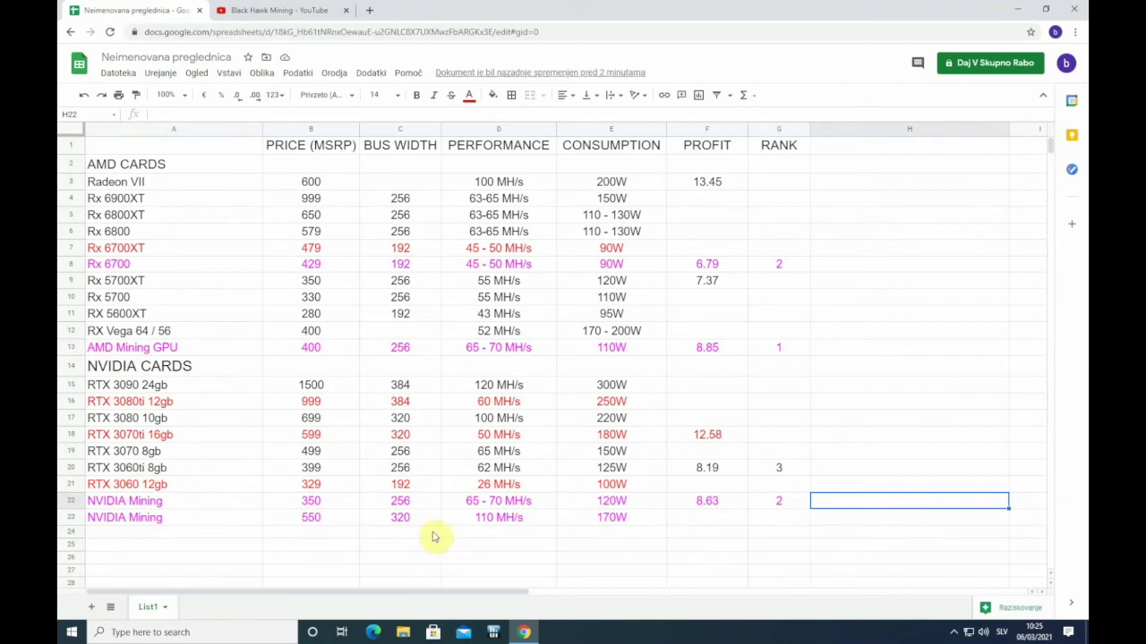
Clear the remaining ranks of the first NVIDIA Mining card, RTX 3060ti, AMD Mining GPU and Rx 6700.
click(771, 503)
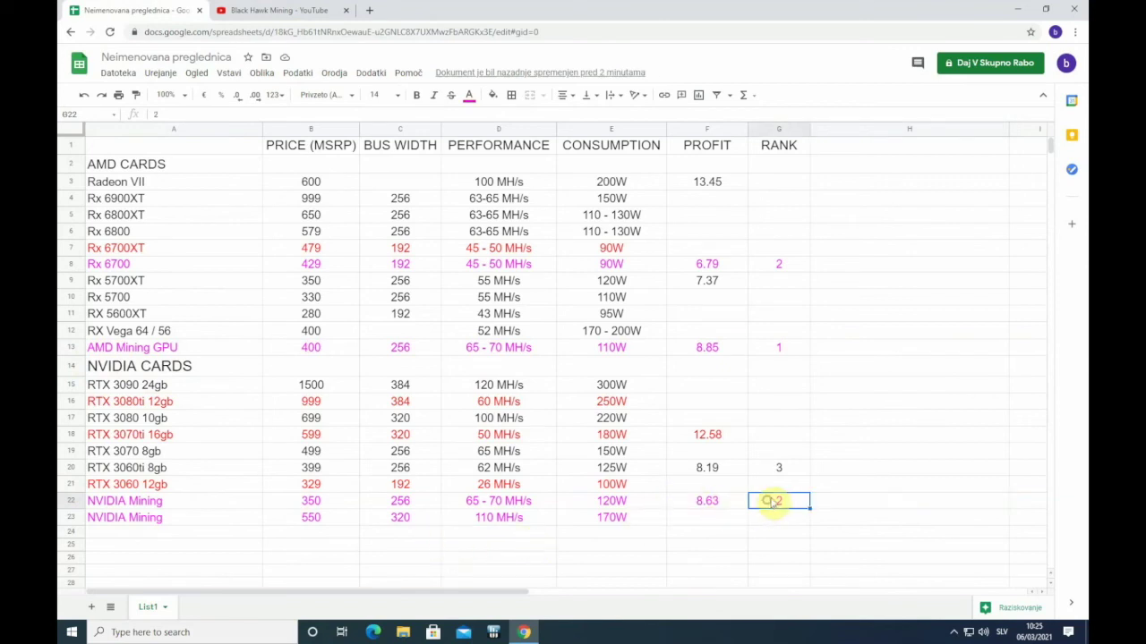
key(Delete)
click(790, 470)
key(Delete)
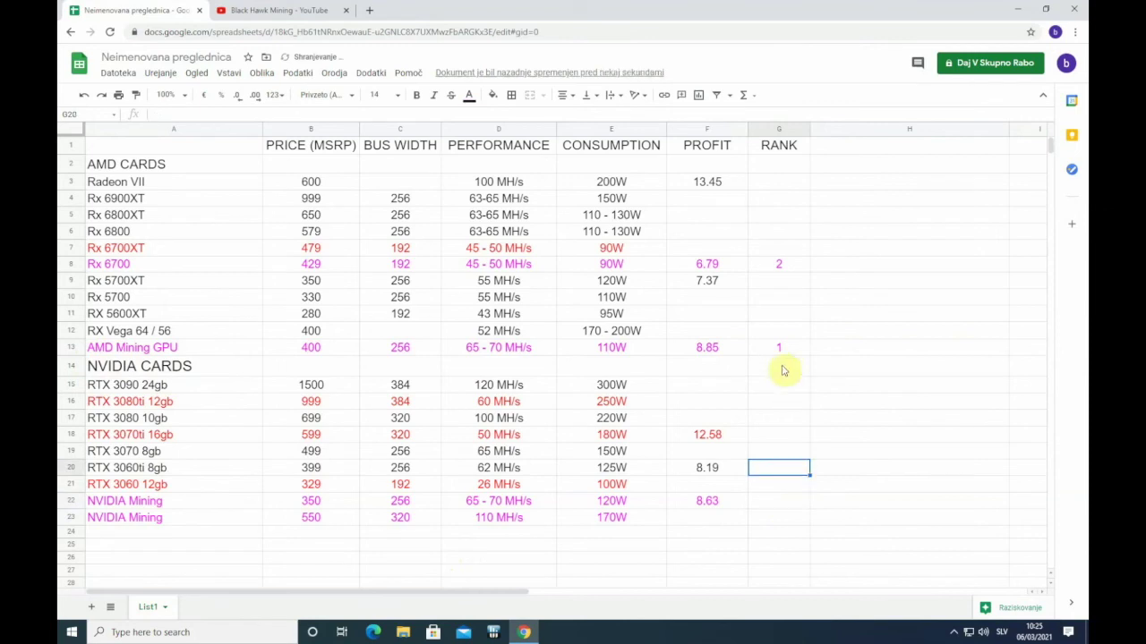
click(780, 348)
key(Delete)
click(784, 254)
click(784, 265)
key(Delete)
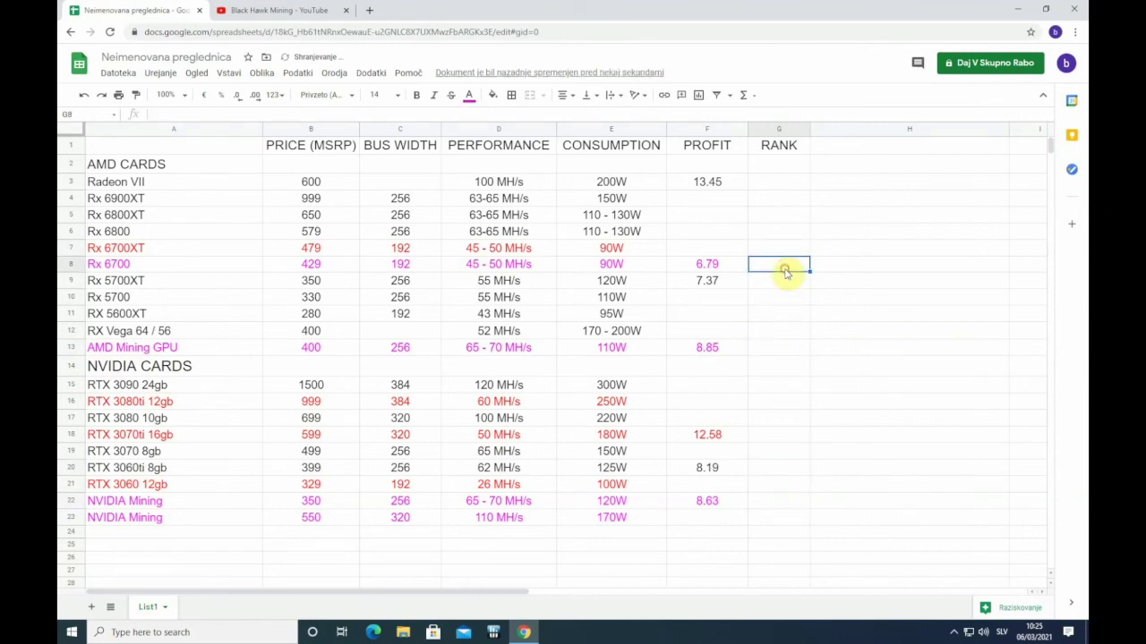
click(836, 330)
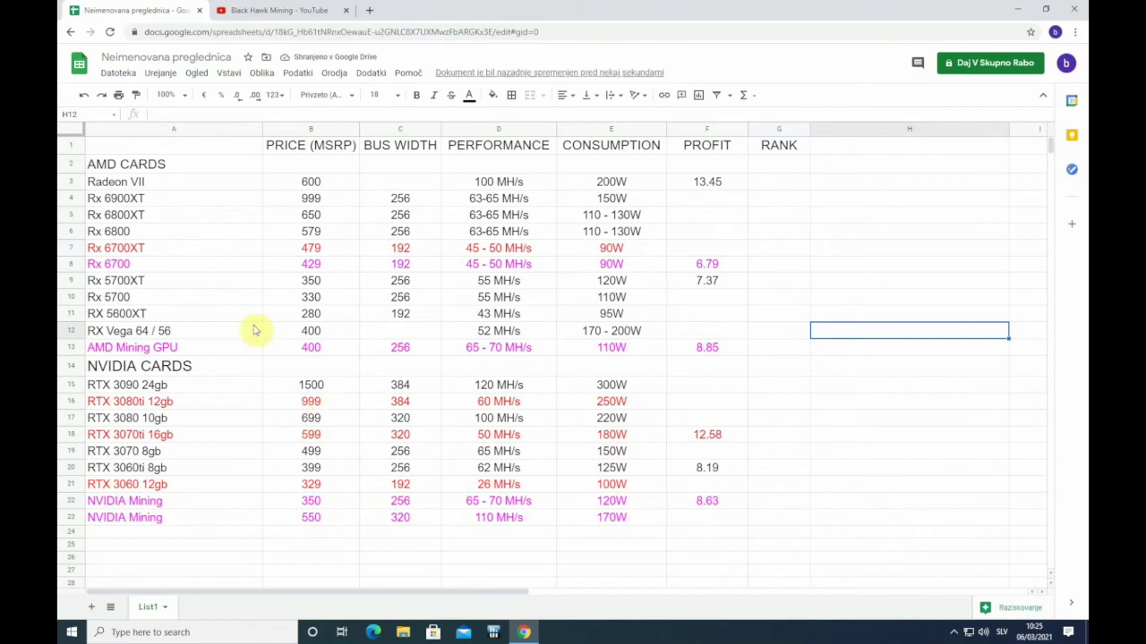
Review the MSRP prices of all cards from the Radeon VII down to the last NVIDIA Mining card.
click(317, 181)
drag(319, 215, 314, 525)
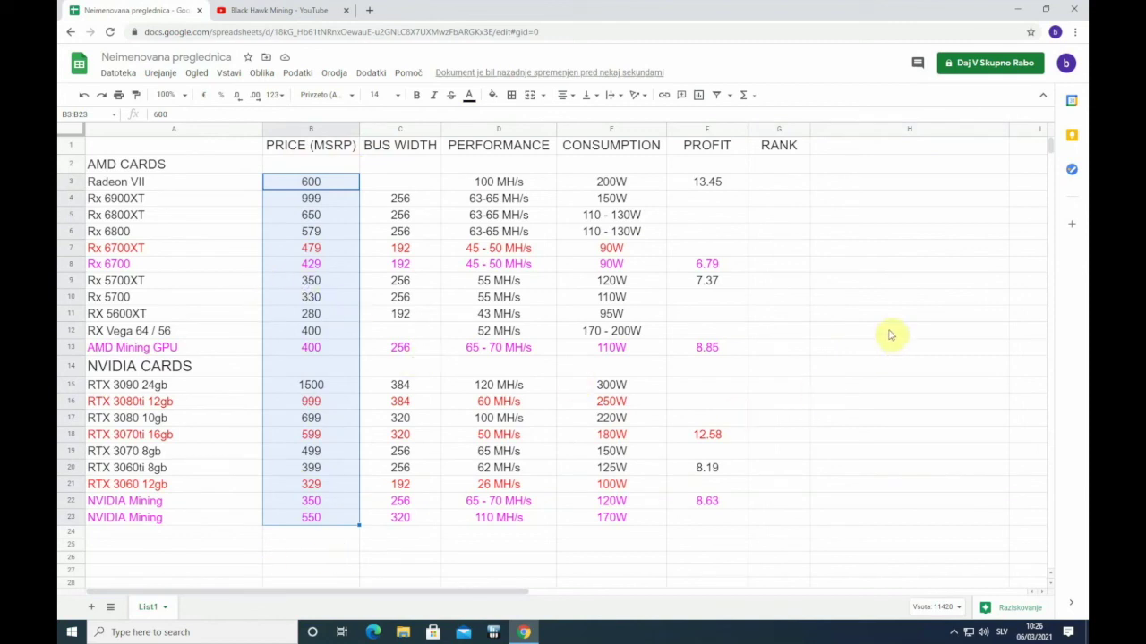
click(859, 351)
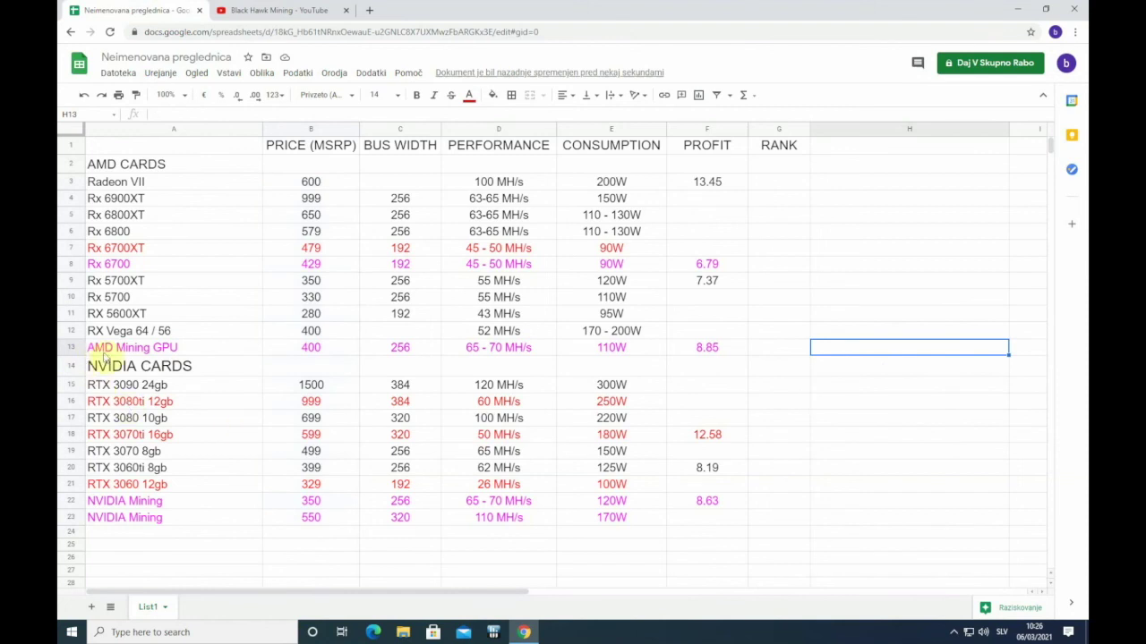